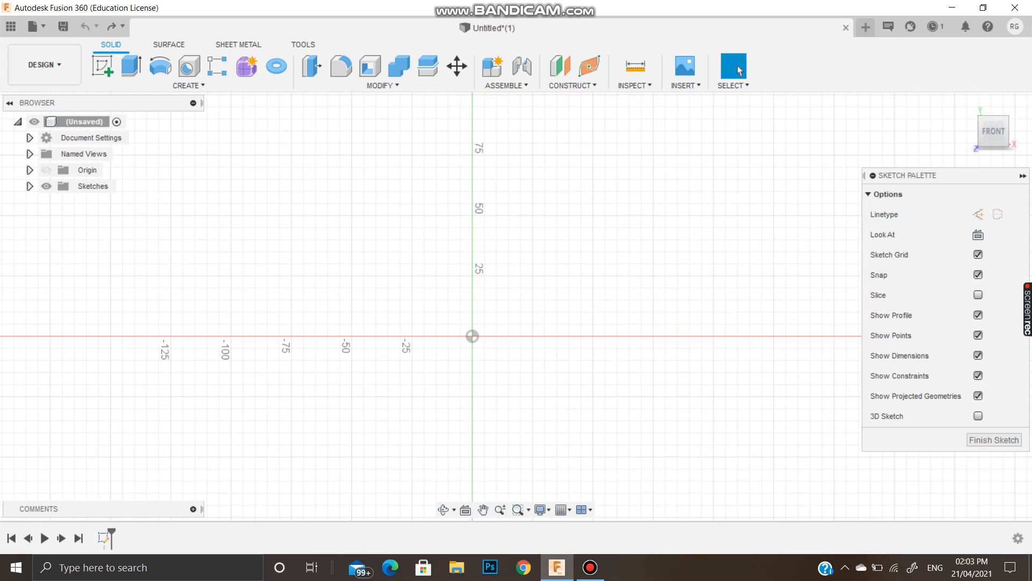
Draw a 110 mm vertical line upward from the sketch origin.
key(l)
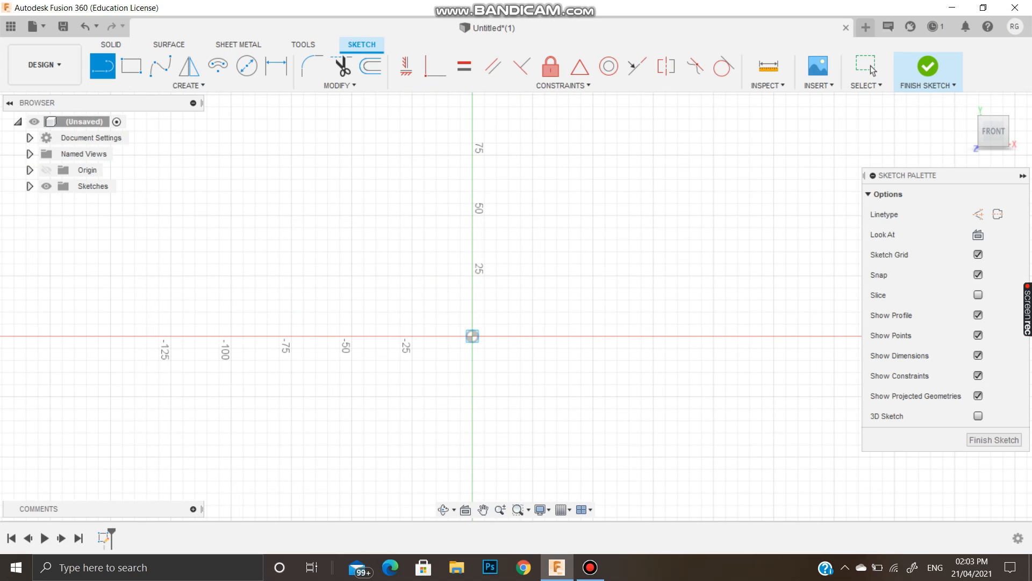
click(472, 336)
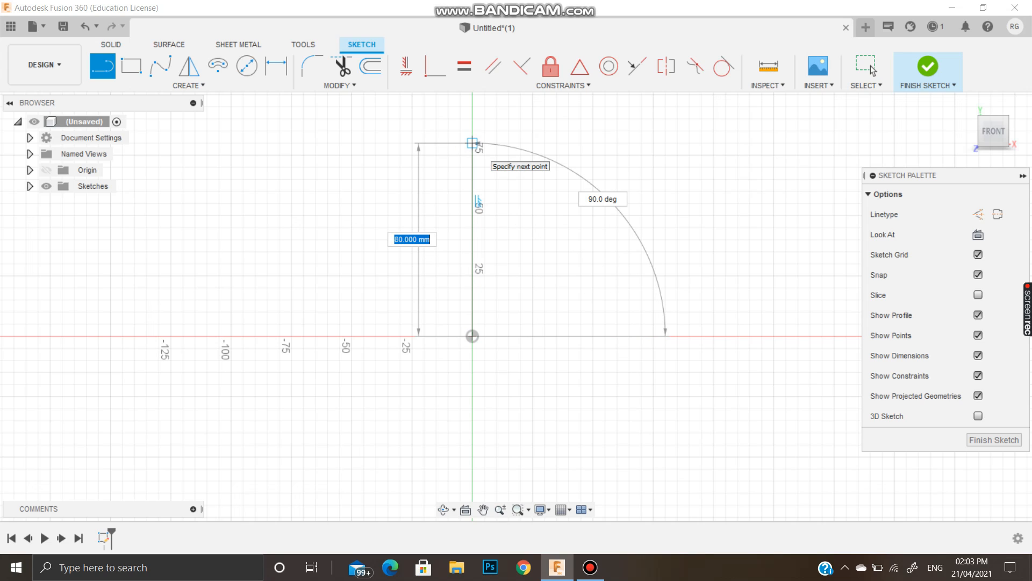
text(110)
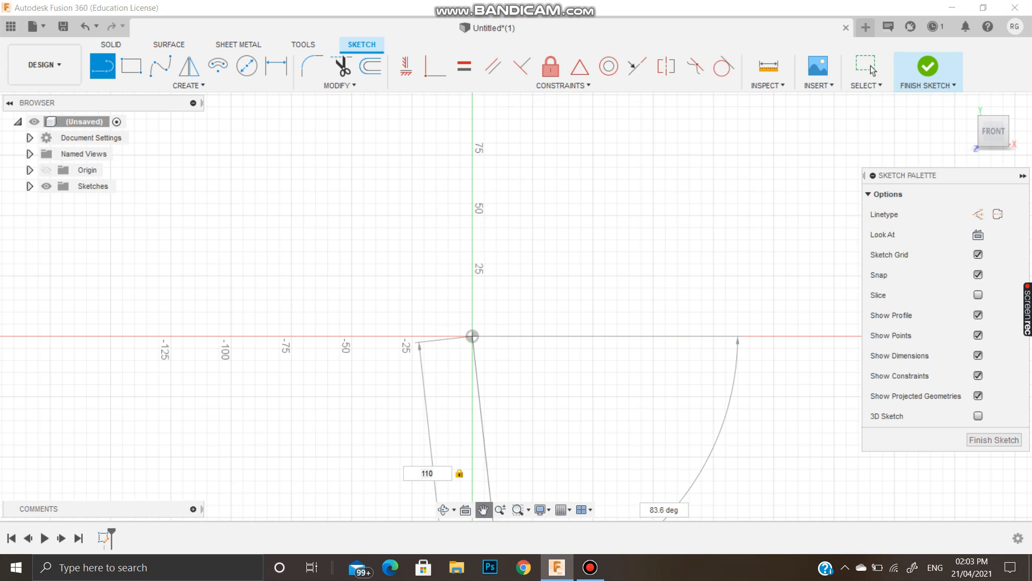
key(Escape)
drag(532, 321, 480, 415)
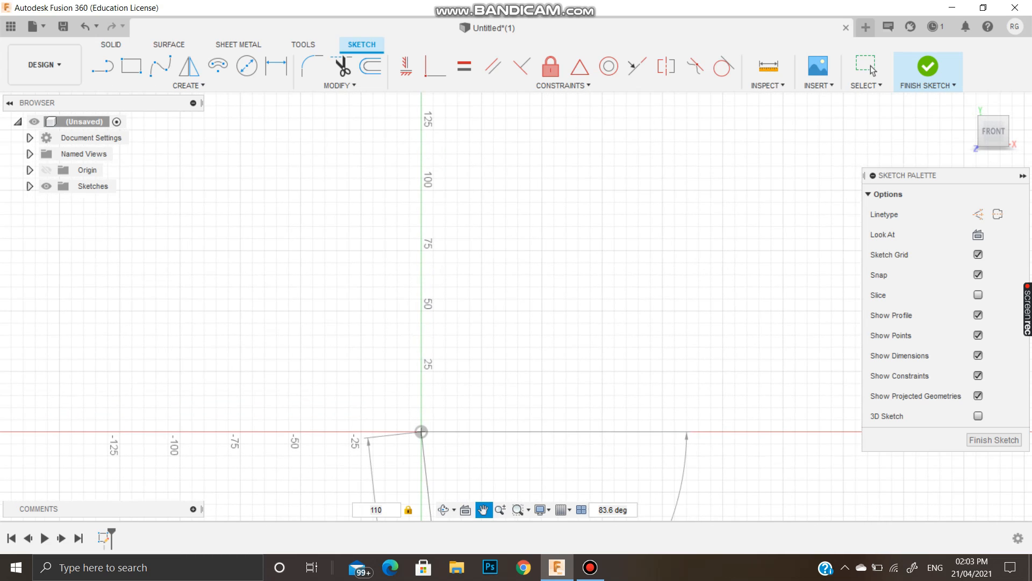
scroll(480, 415, down, 1)
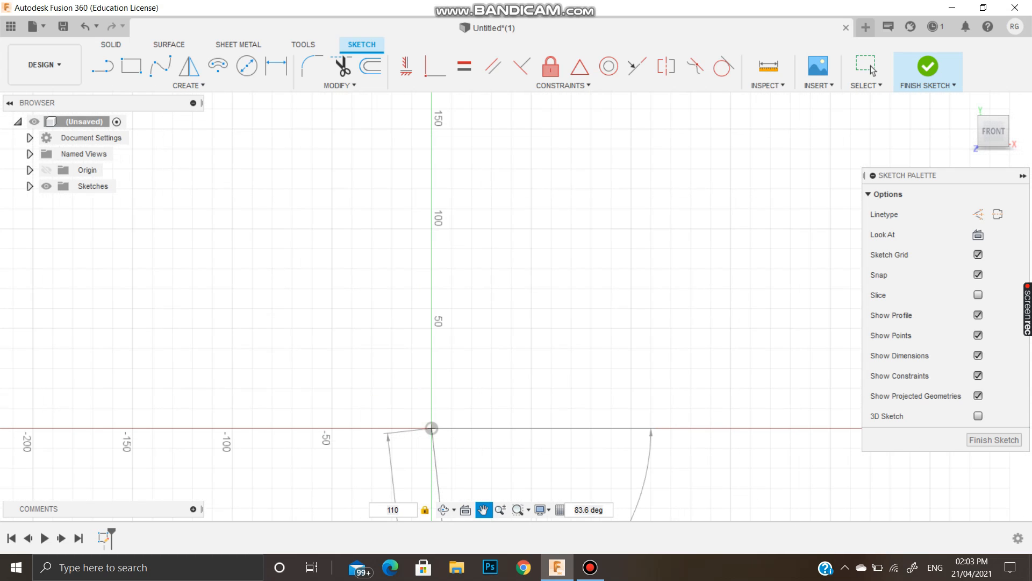
key(l)
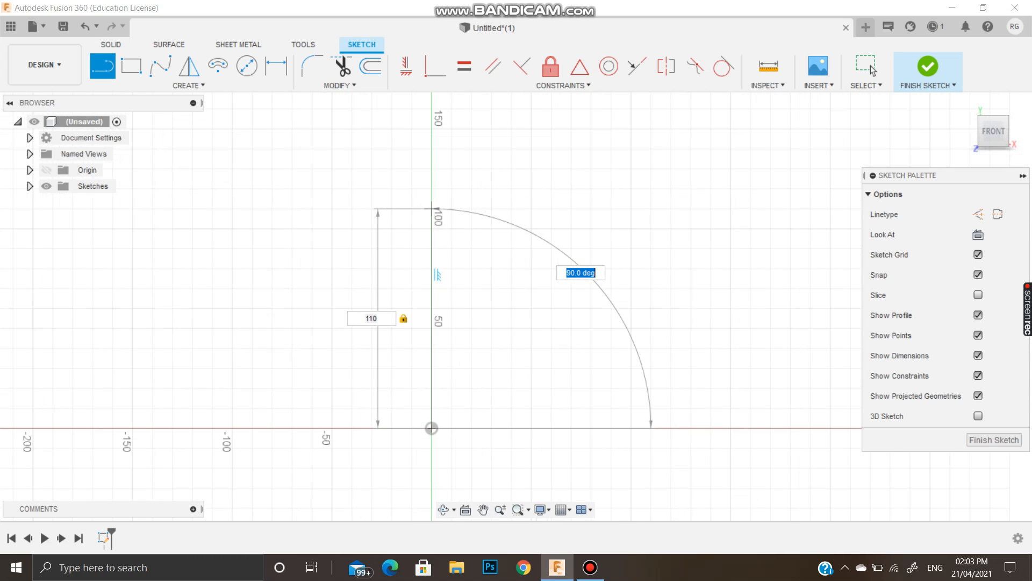
key(Return)
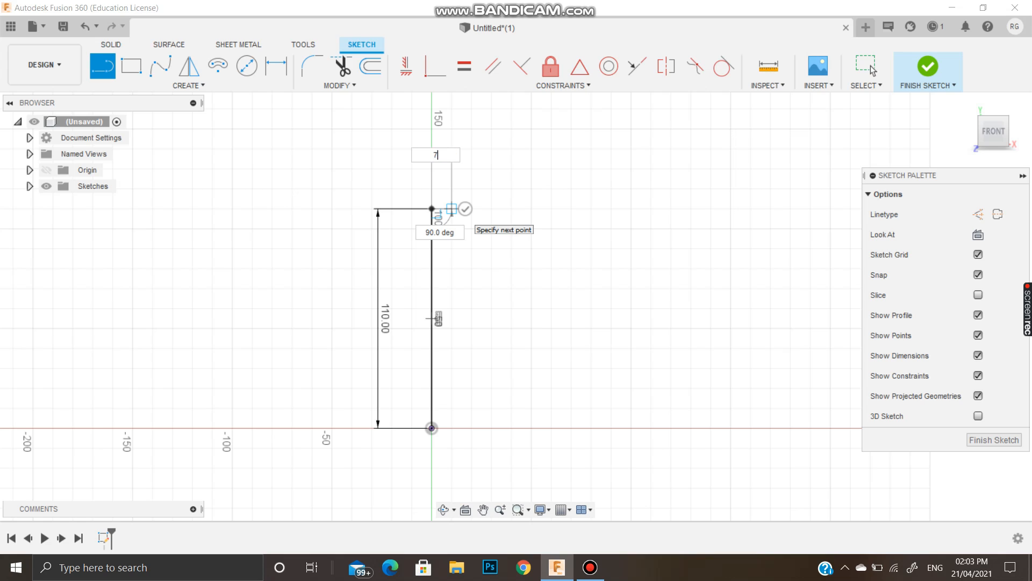
Continue the outline with a 7 mm horizontal step and an upright 35 mm high and 18 mm wide, returning to the step's level.
text(7)
key(Return)
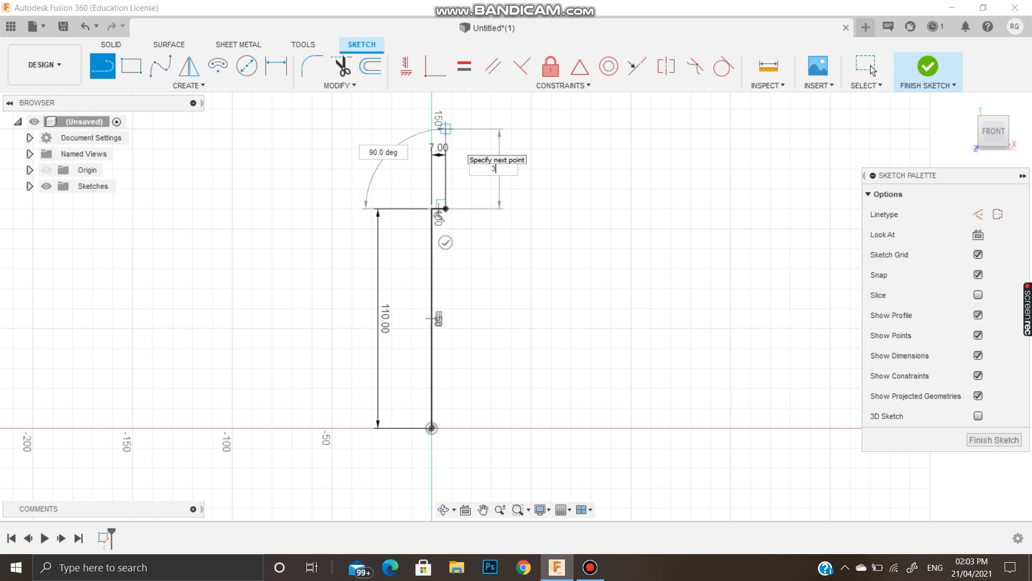
text(35)
key(Return)
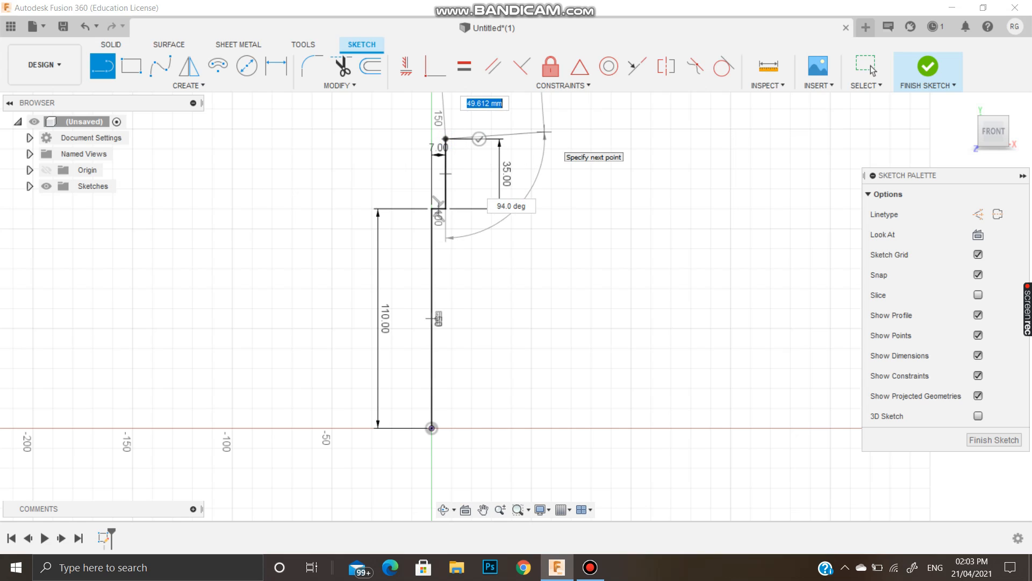
text(1)
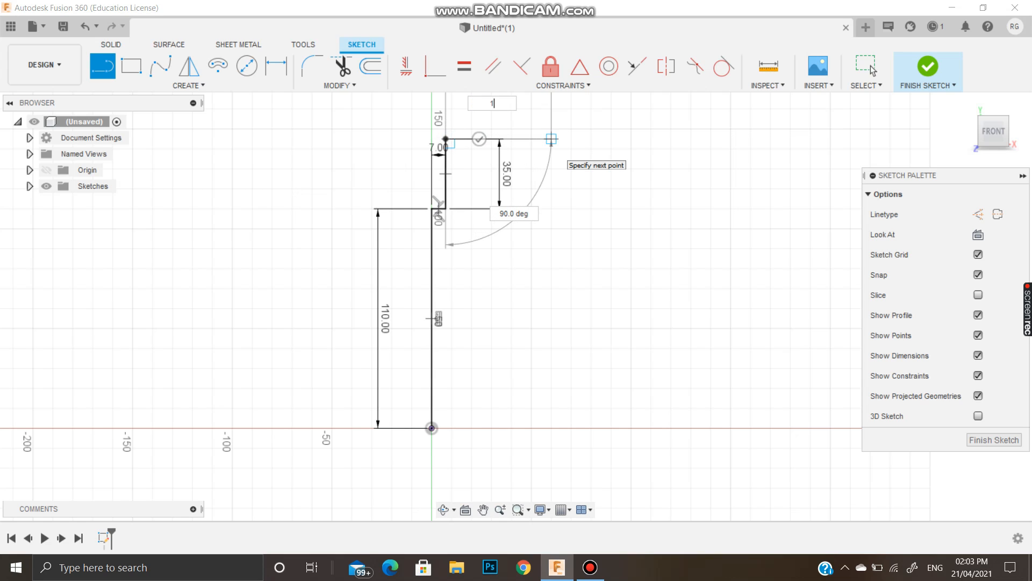
text(8)
key(Return)
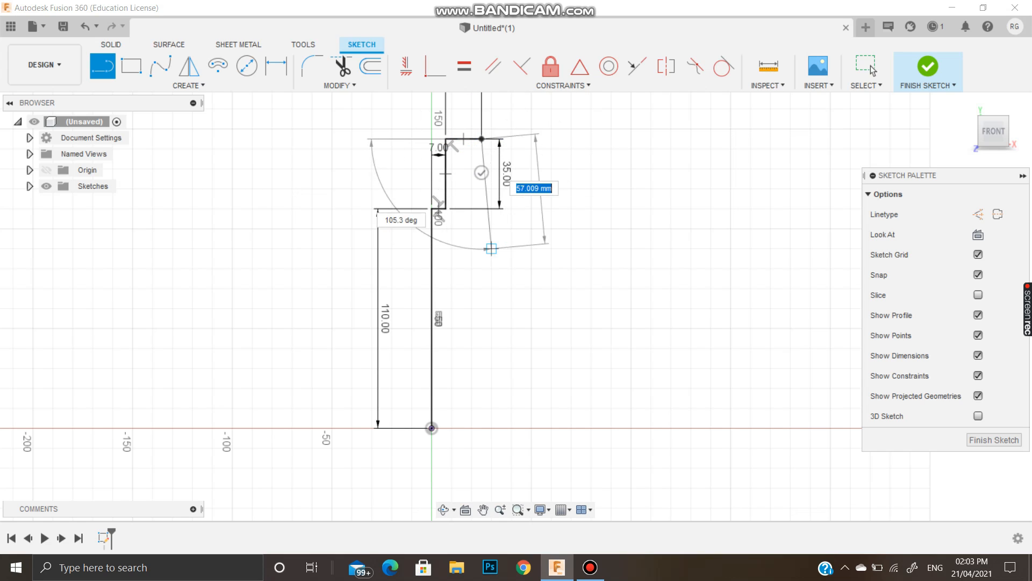
click(481, 209)
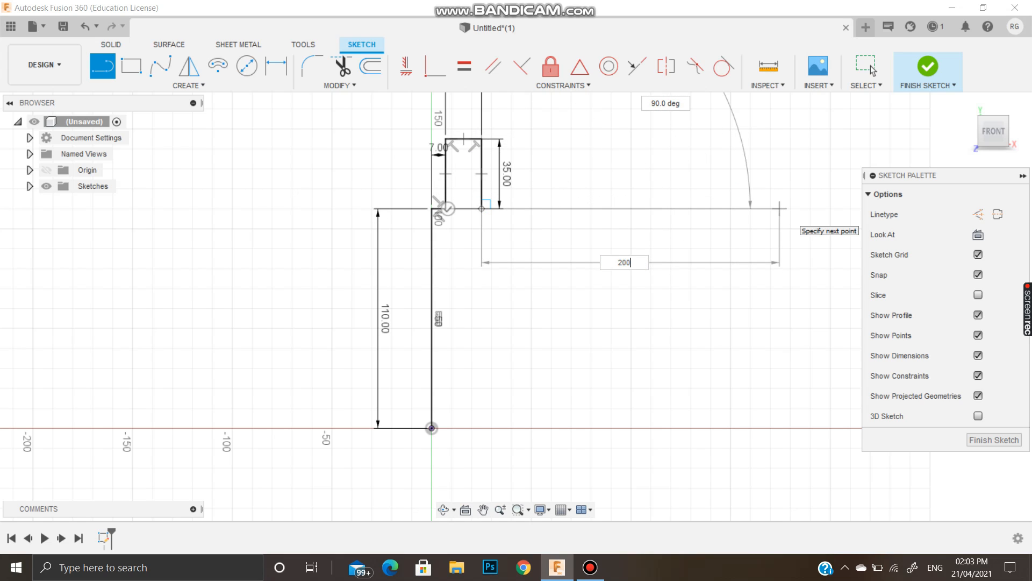
Extend the outline with a 200 mm horizontal line from the foot of the first upright.
text(200)
key(Tab)
key(Return)
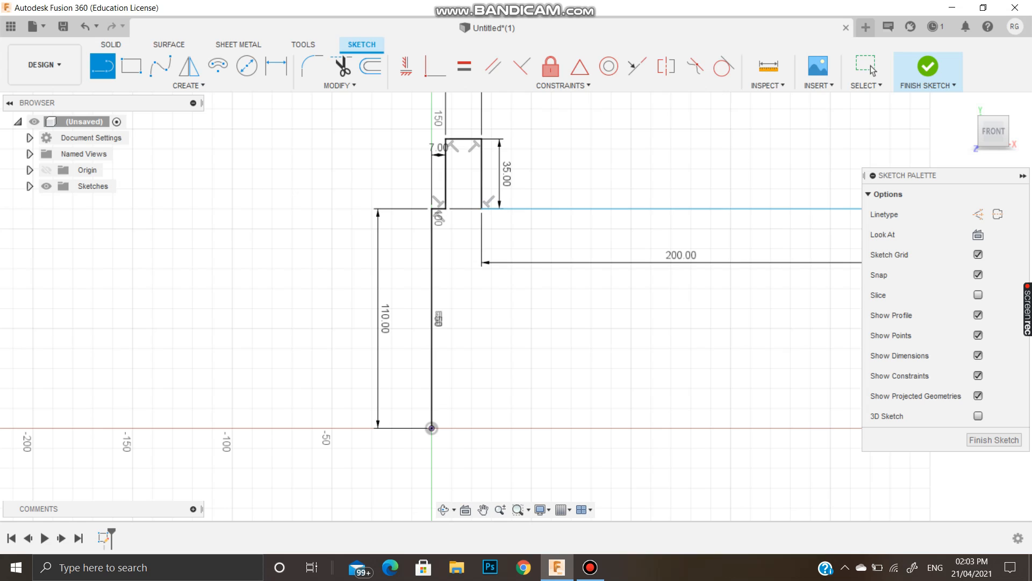
Draw a matching upright at the far end of the 200 mm line, 35 mm high and 18 mm wide.
mouse_move(557, 567)
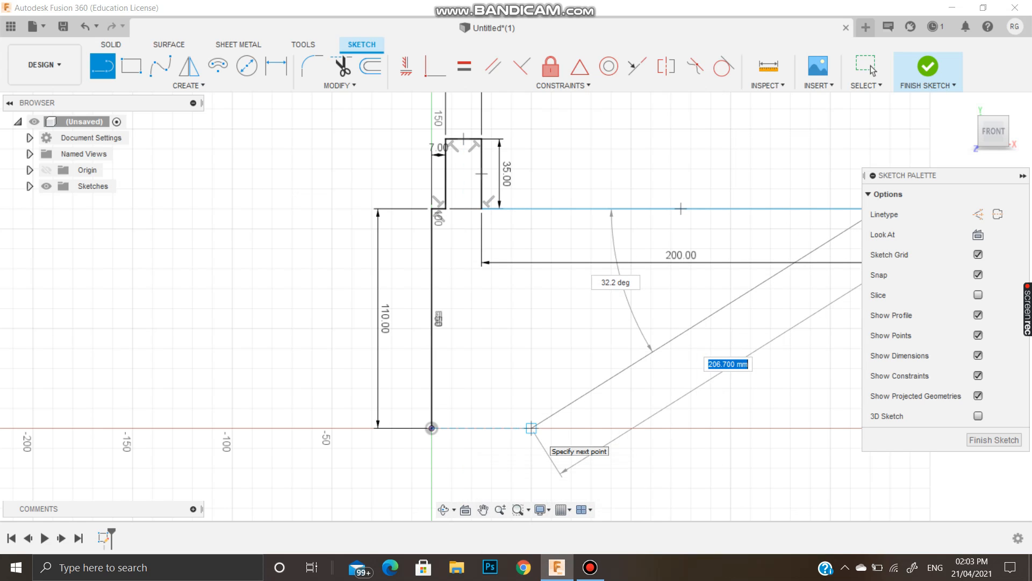
click(483, 510)
drag(487, 500, 222, 515)
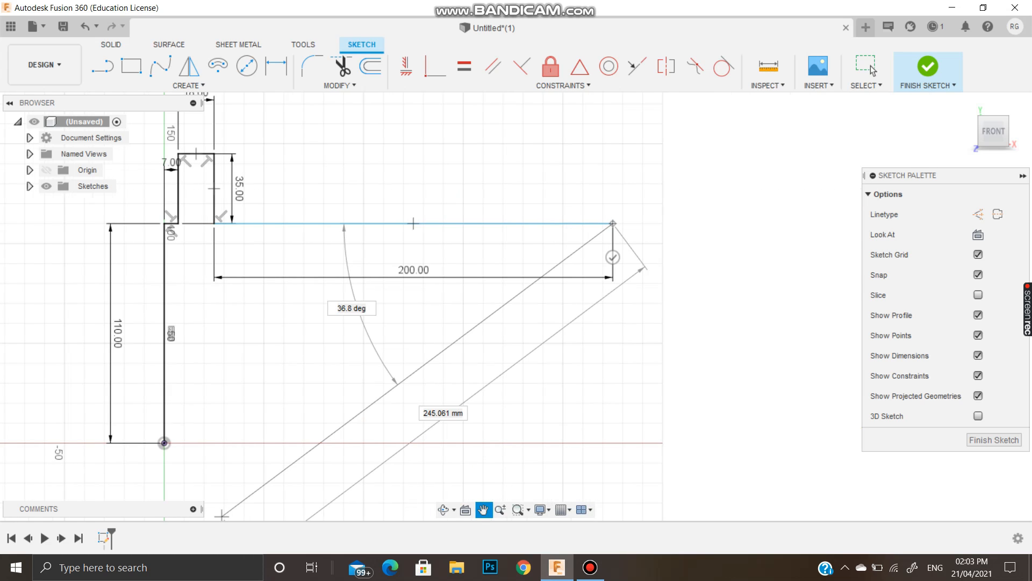
key(Escape)
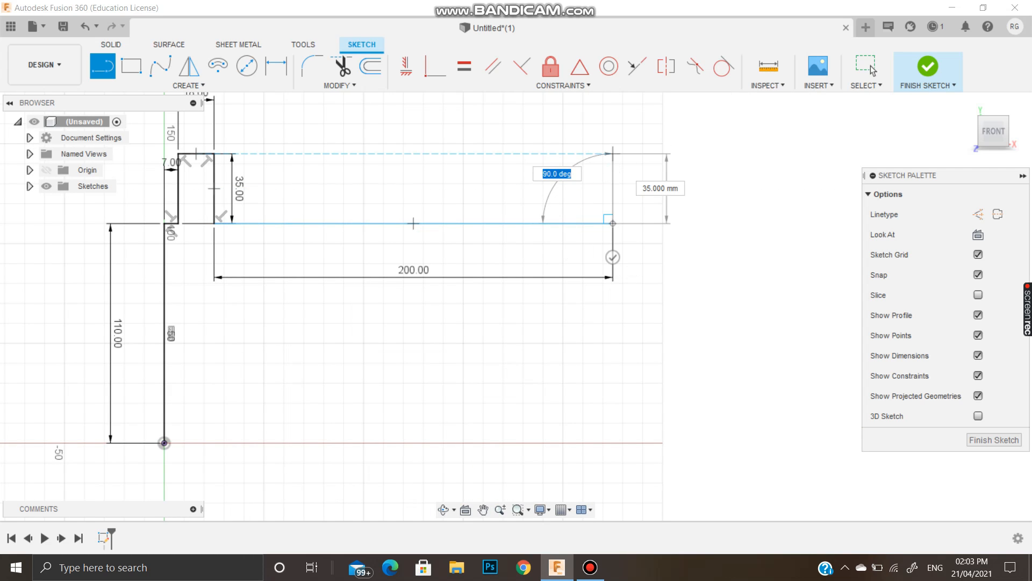
click(613, 155)
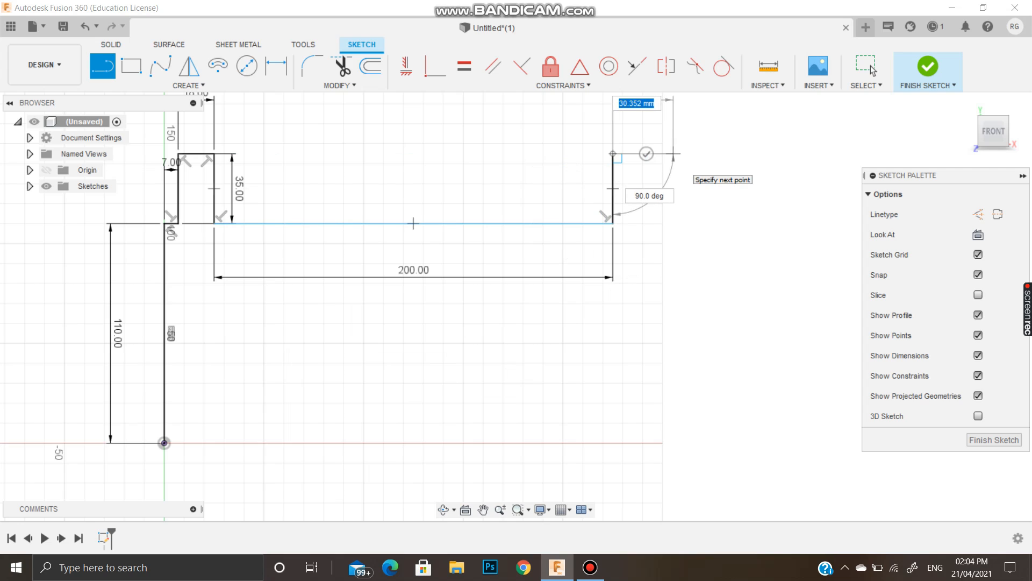
text(18)
key(Return)
drag(649, 155, 640, 236)
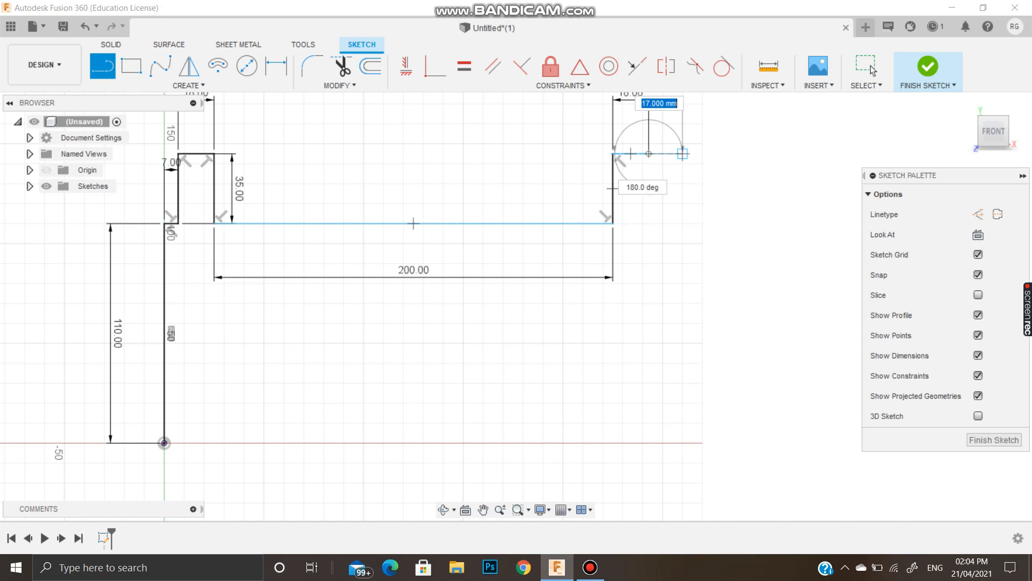
click(871, 68)
key(l)
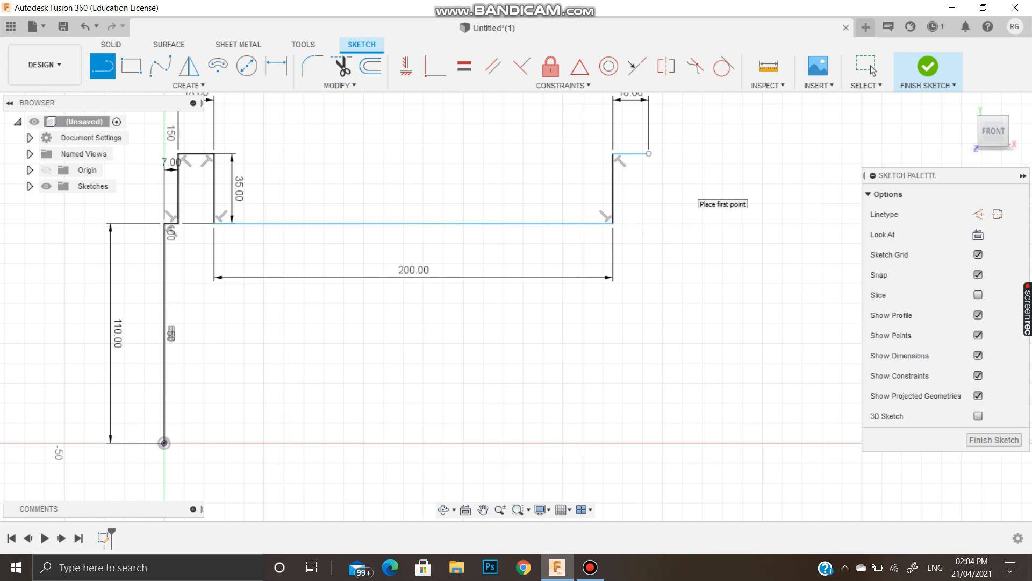
click(649, 153)
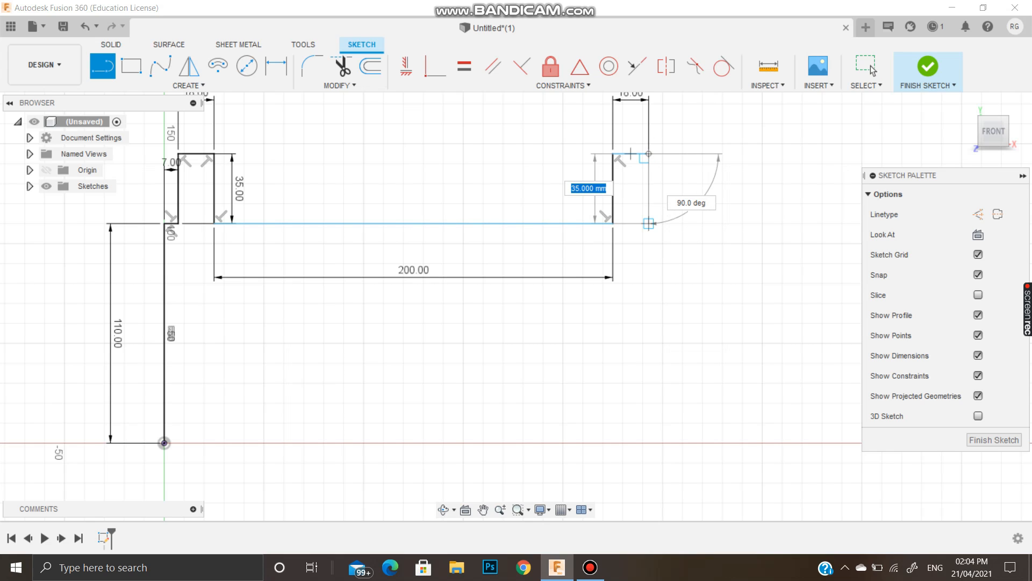
click(649, 224)
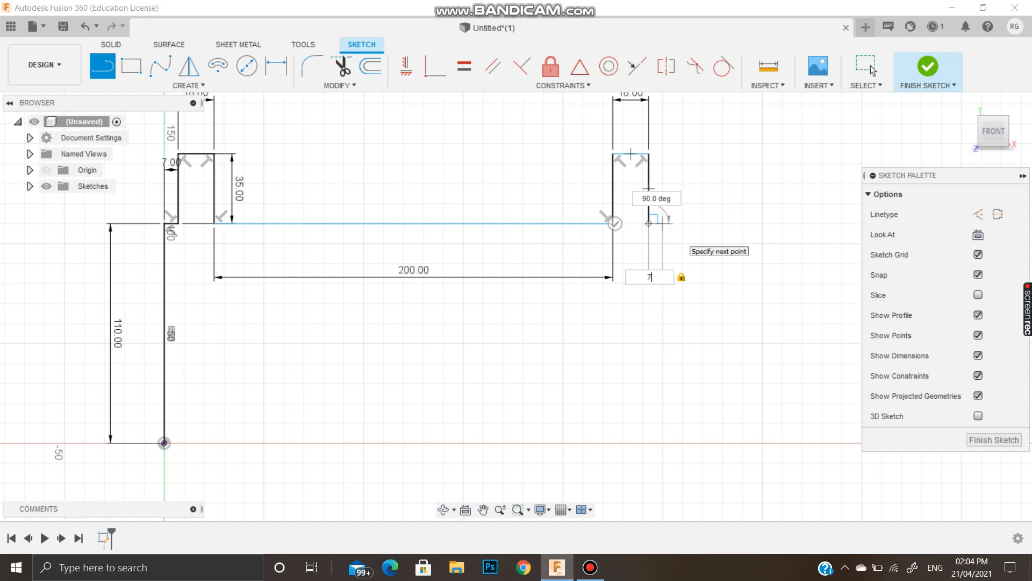
Close the outline with a 7 mm horizontal line, a 10 mm drop and a bottom line back to the vertical line, and trim the excess below.
text(7)
key(Return)
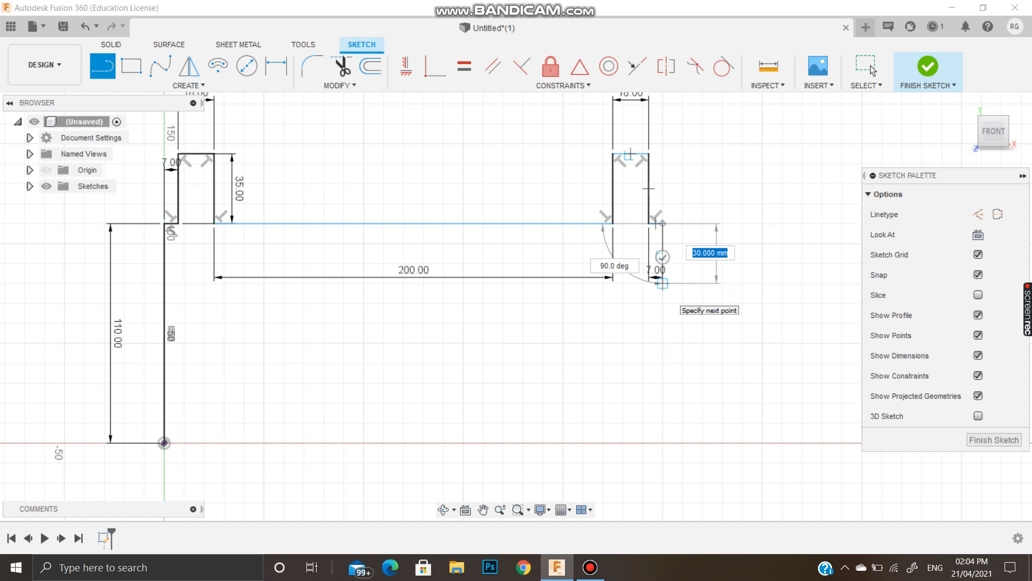
text(10)
key(Return)
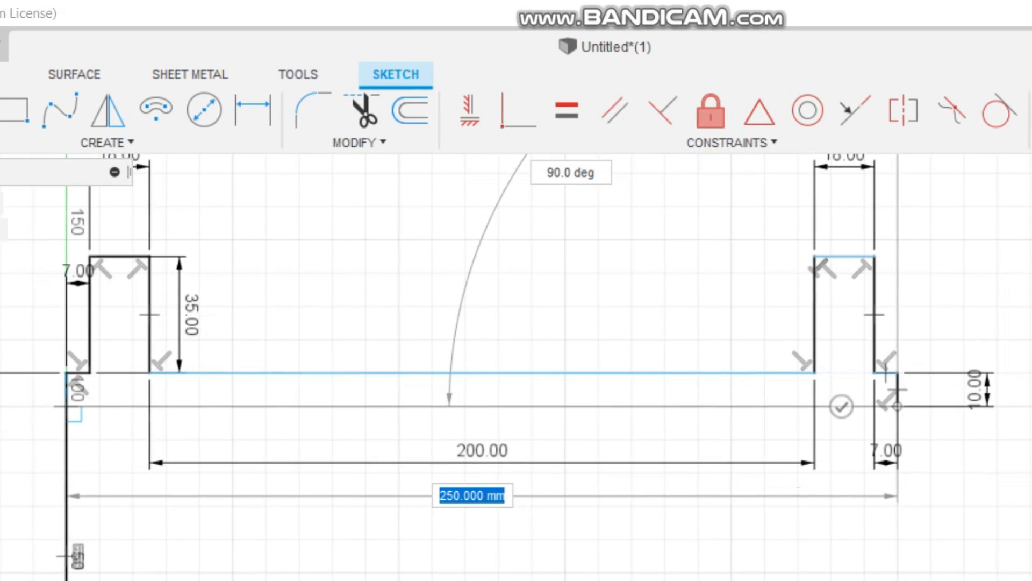
key(Return)
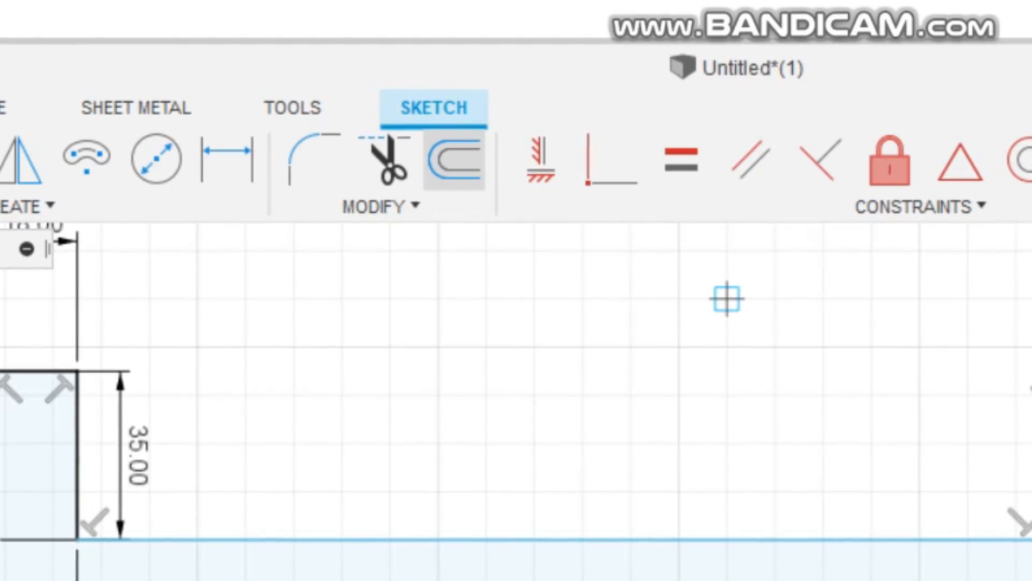
click(390, 160)
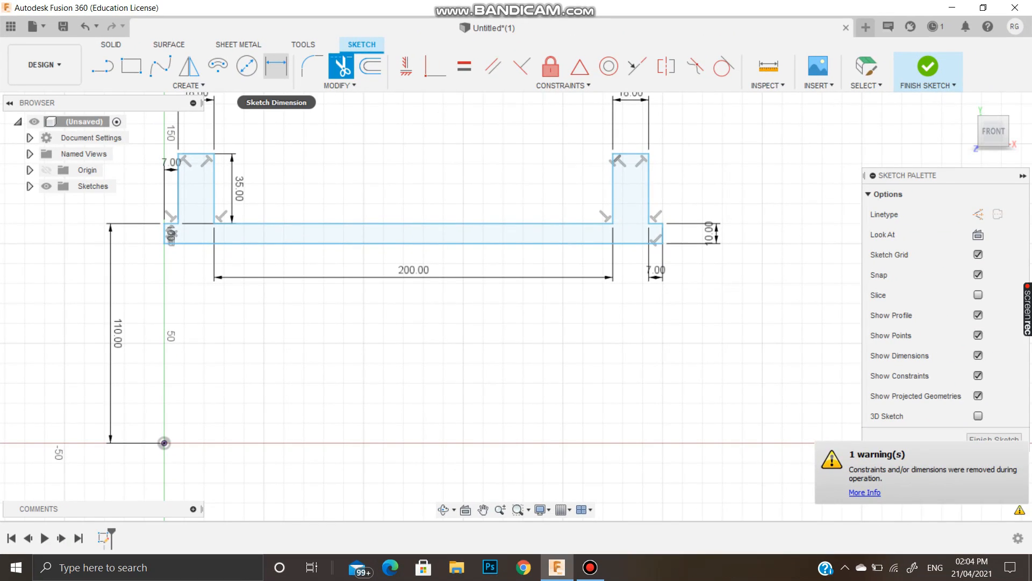
Dimension the distance between the profile's bottom edge and the sketch origin, and finish the sketch.
click(276, 65)
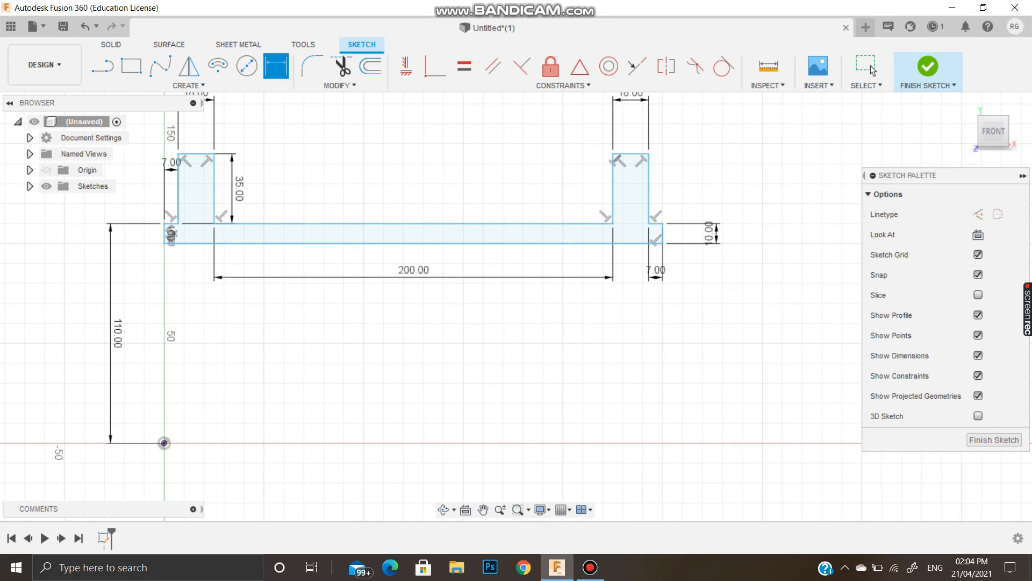
click(313, 244)
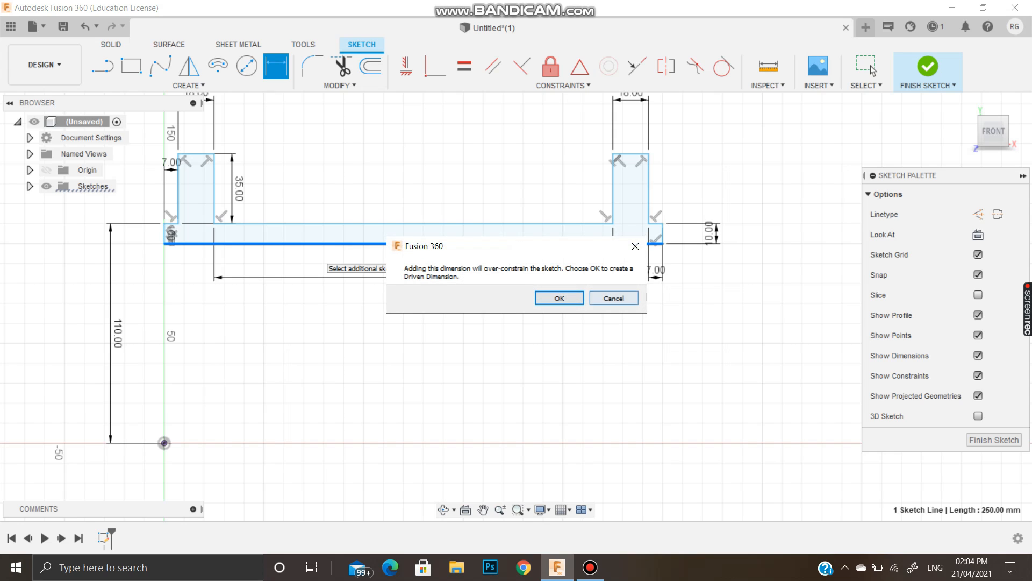
key(Return)
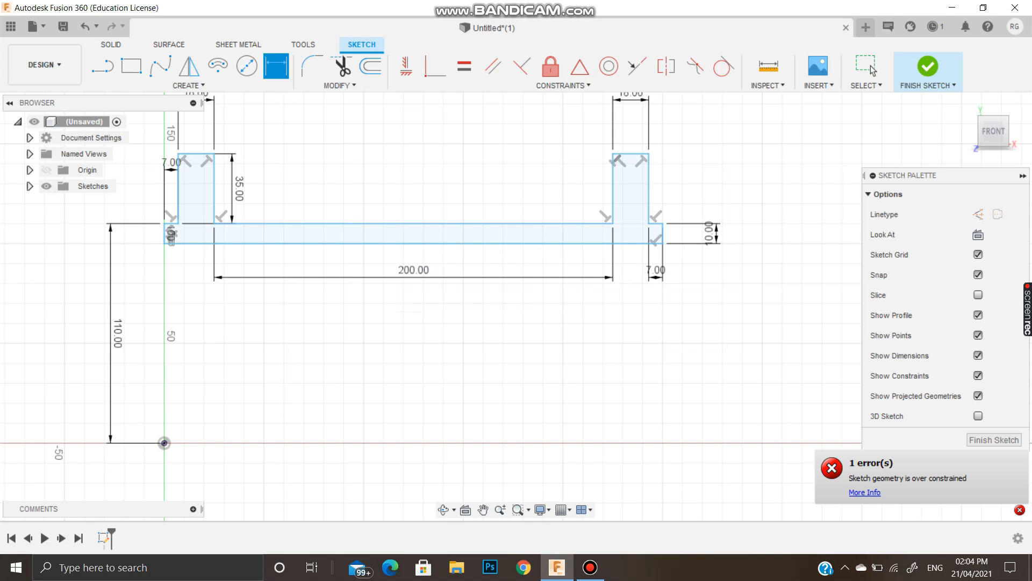
click(322, 244)
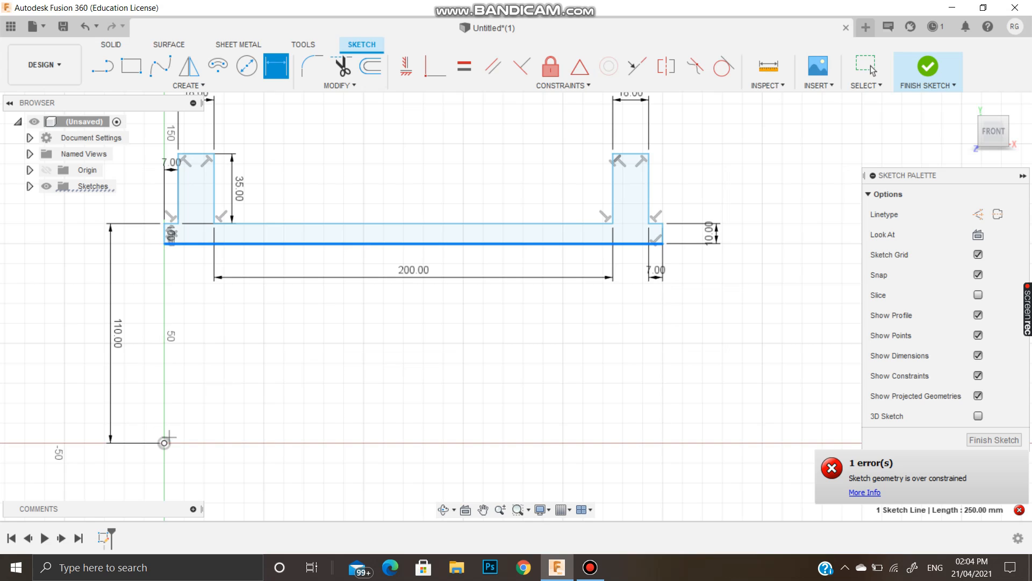
click(164, 441)
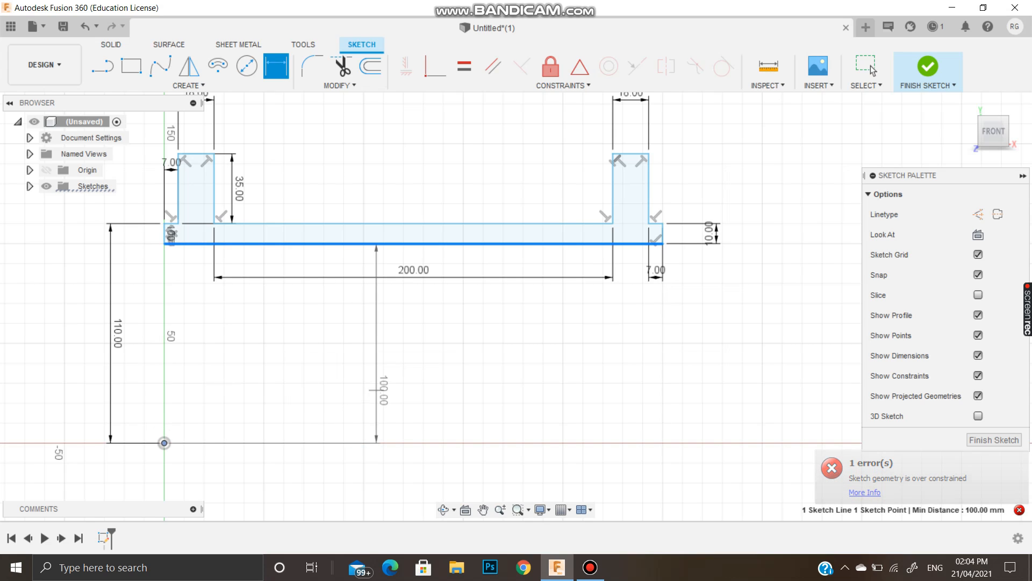
click(376, 389)
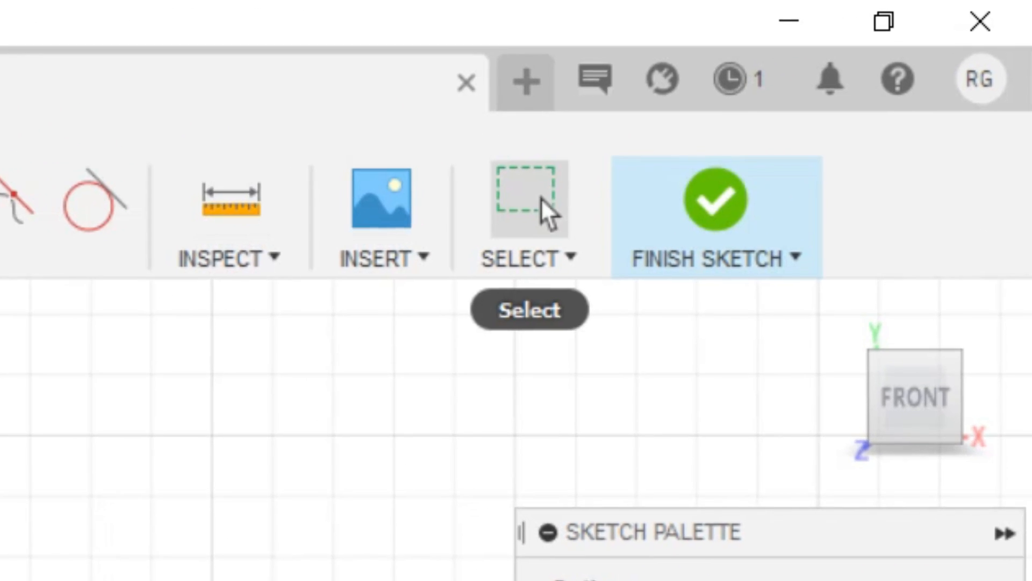
click(677, 223)
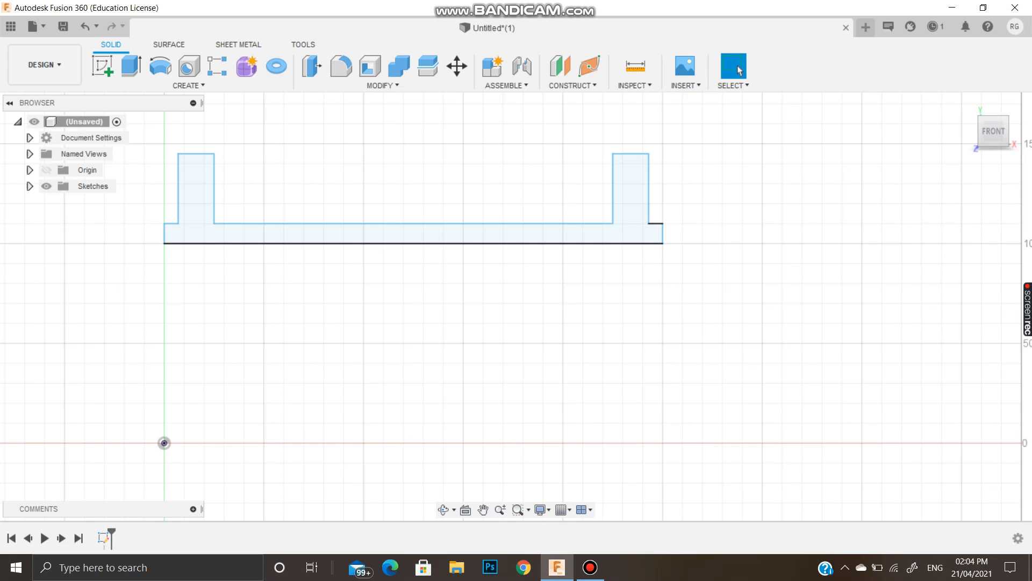
Revolve the flanged profile 360 degrees about the horizontal axis through the origin as a new body.
click(483, 510)
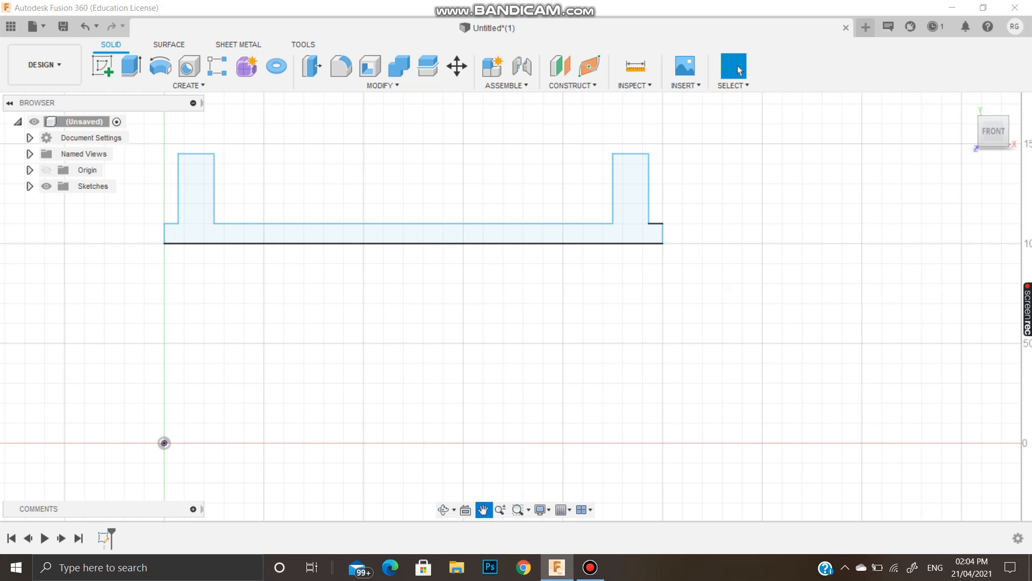
mouse_move(462, 301)
mouse_down()
mouse_move(573, 311)
mouse_move(640, 351)
mouse_up()
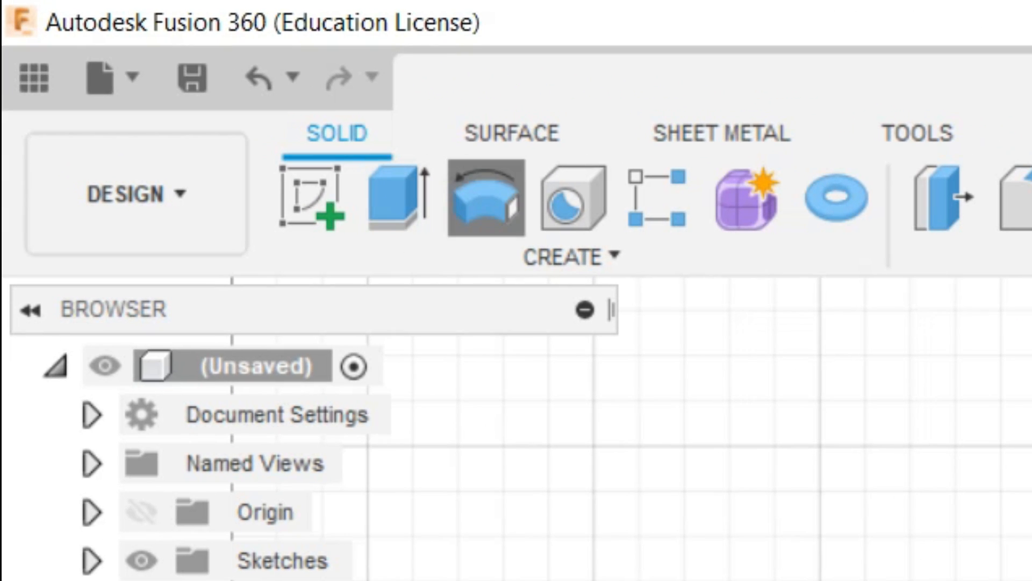
click(264, 109)
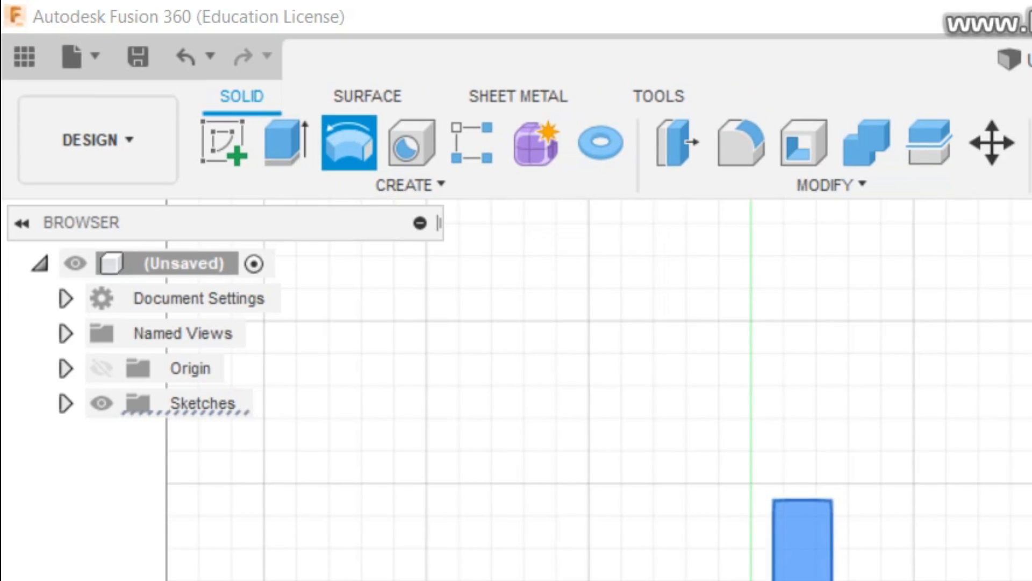
click(502, 561)
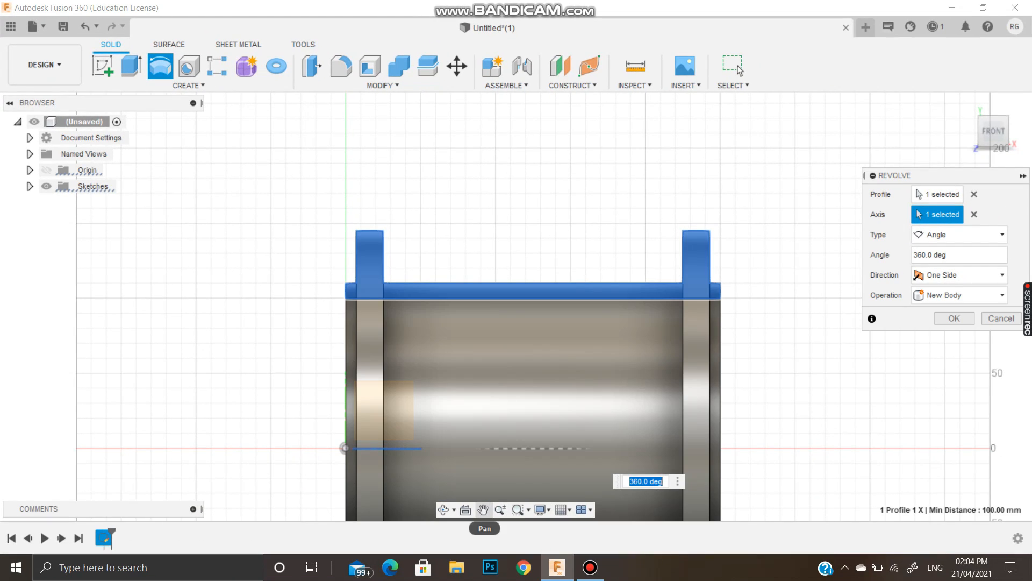
click(483, 510)
drag(506, 387, 483, 261)
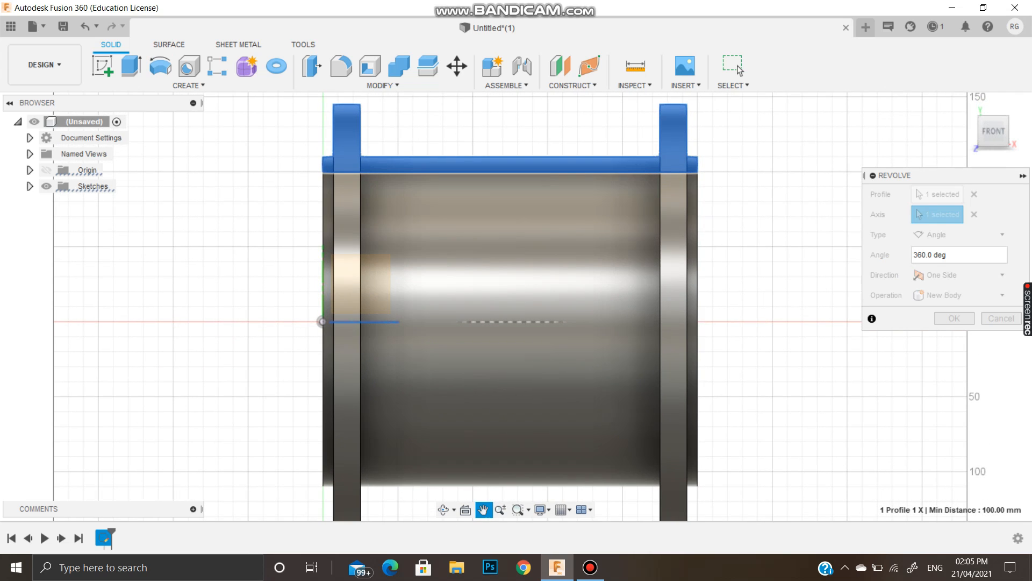
key(Escape)
key(Return)
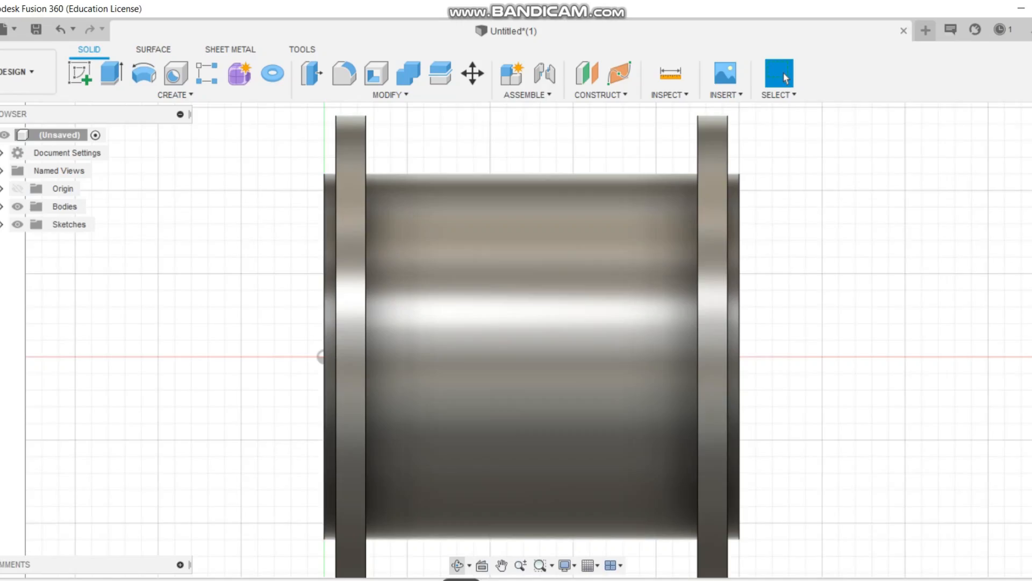
Fillet the two circular edges where the barrel meets the inner faces of the flanges with a 7 mm radius.
click(444, 509)
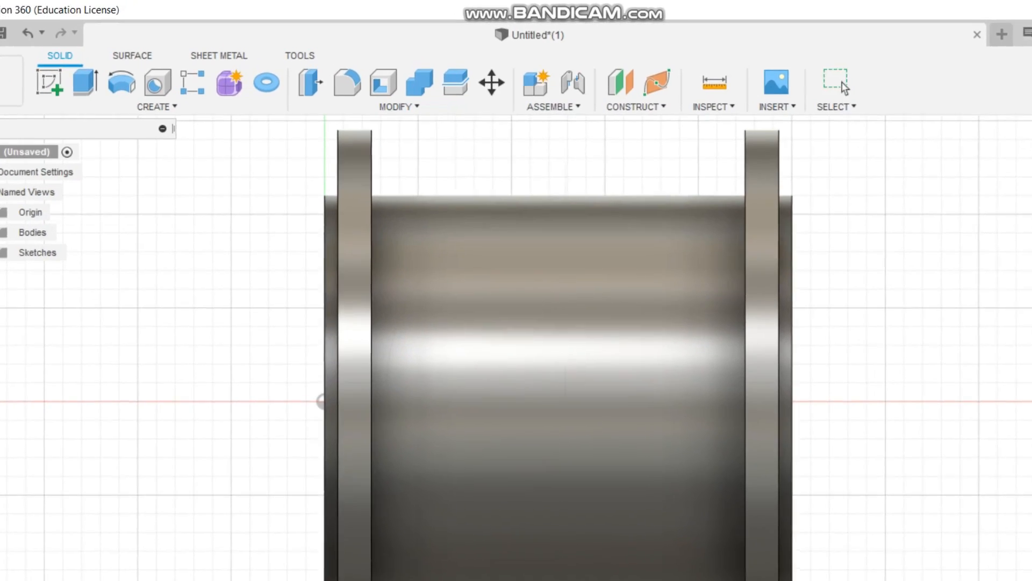
drag(457, 307, 543, 387)
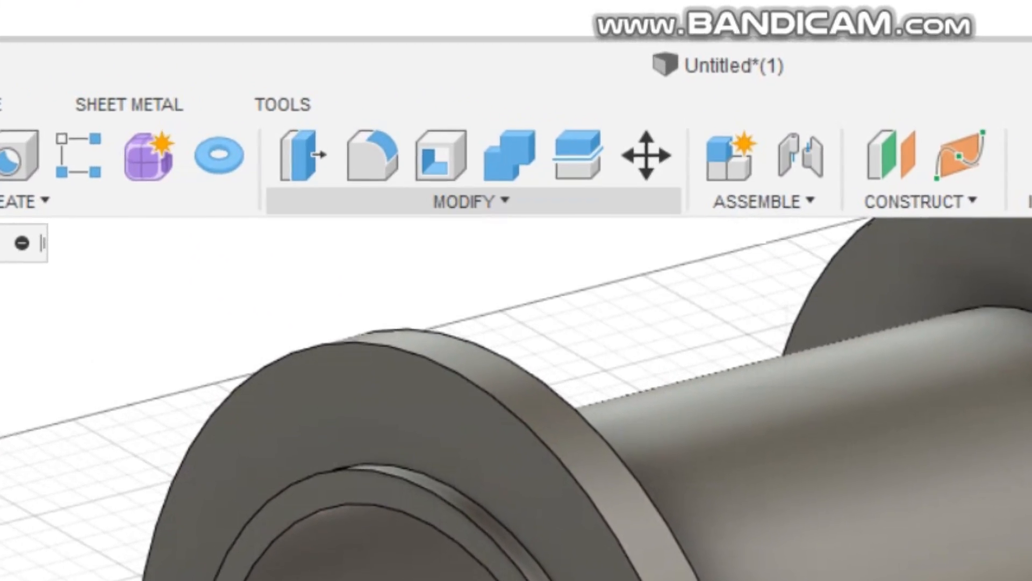
click(379, 173)
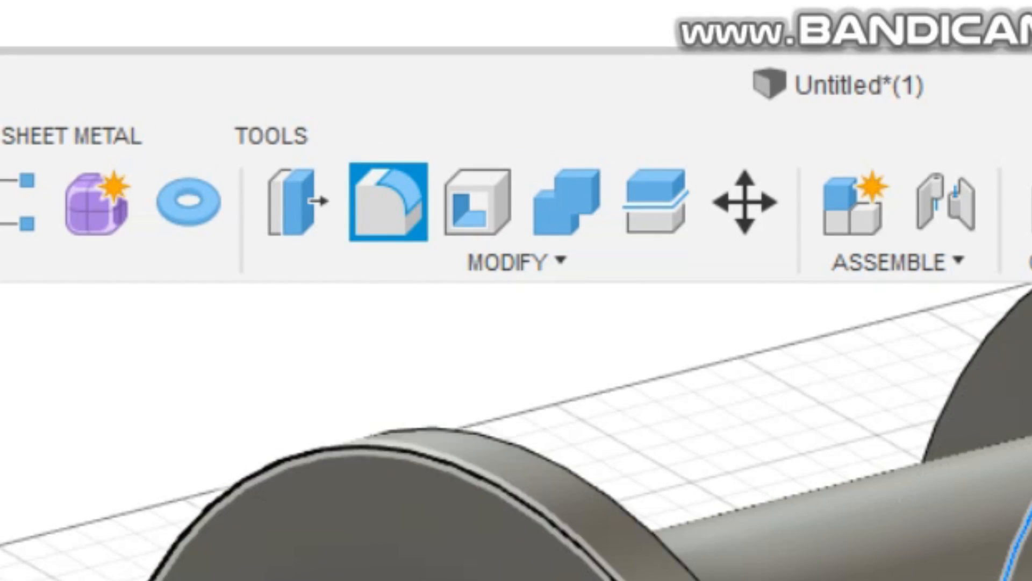
shift+middle_drag(1024, 572, 963, 527)
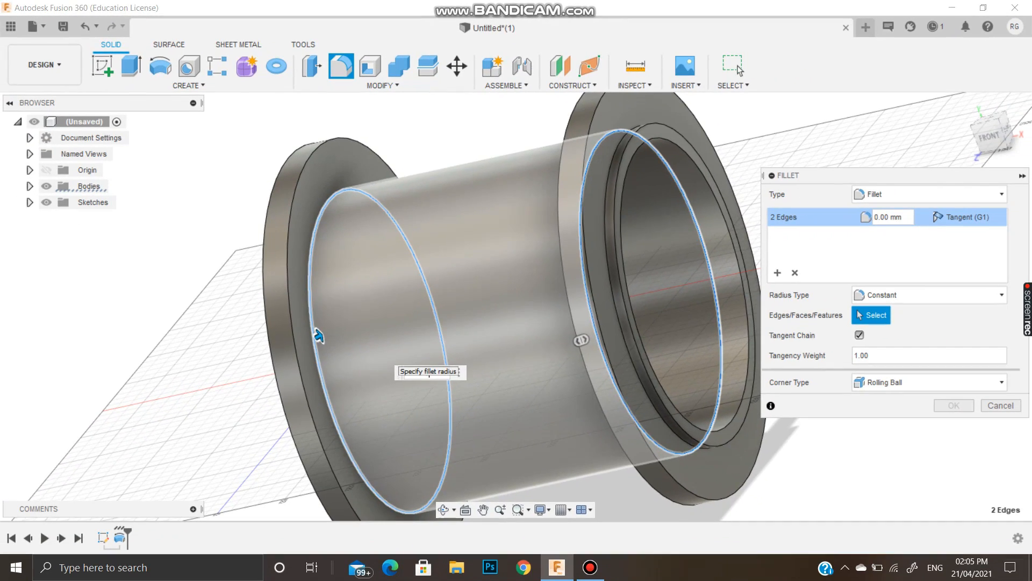
text(8)
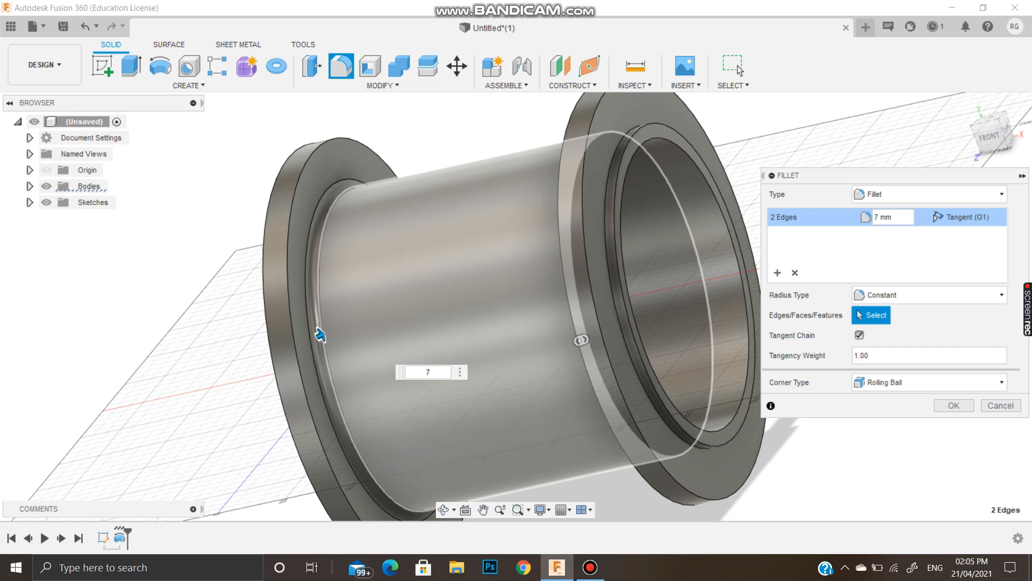
key(Return)
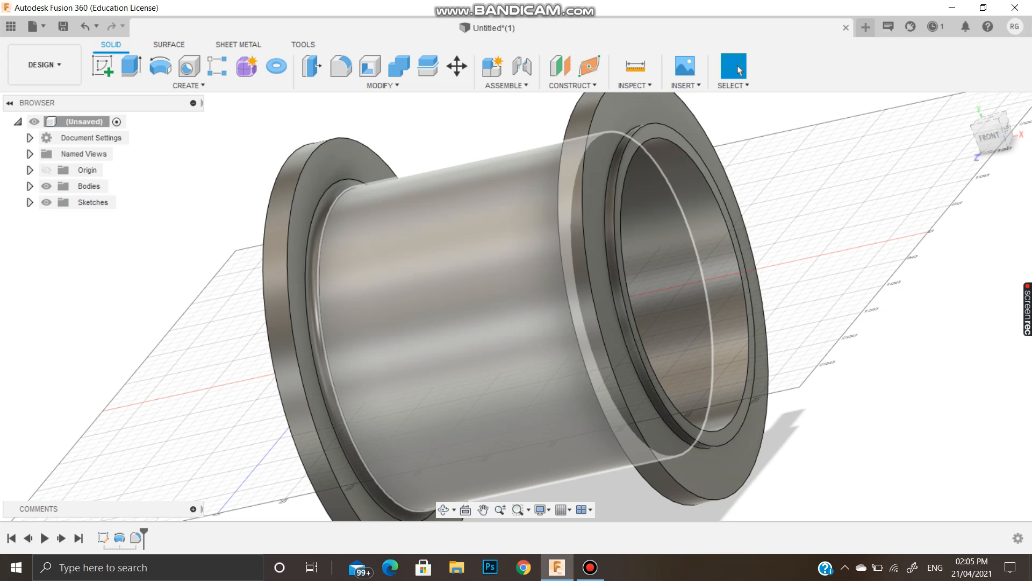
Start a sketch on the vertical origin plane across the barrel's axis and draw a 255 mm diameter circle centred on the origin.
click(443, 510)
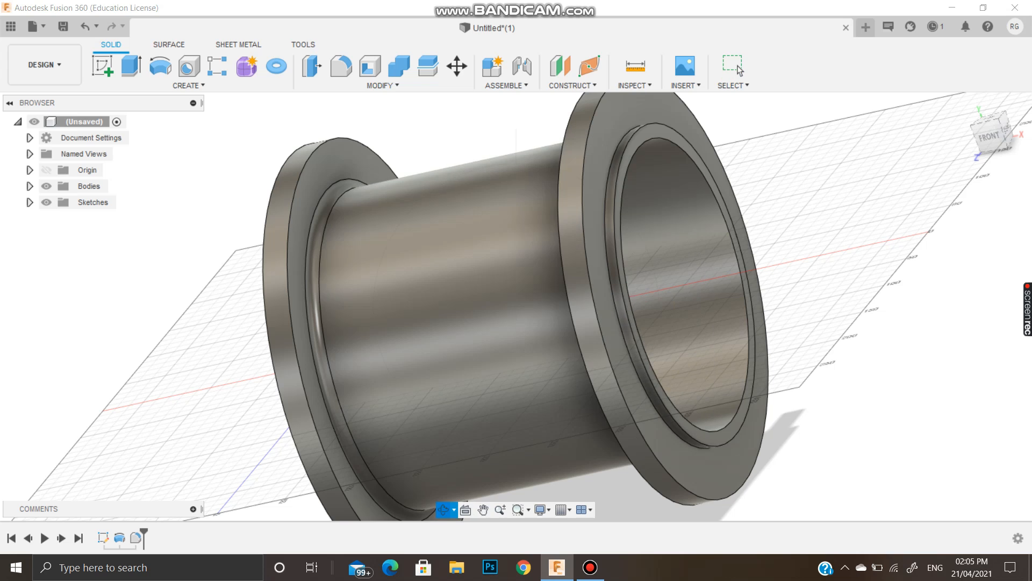
drag(473, 301, 618, 323)
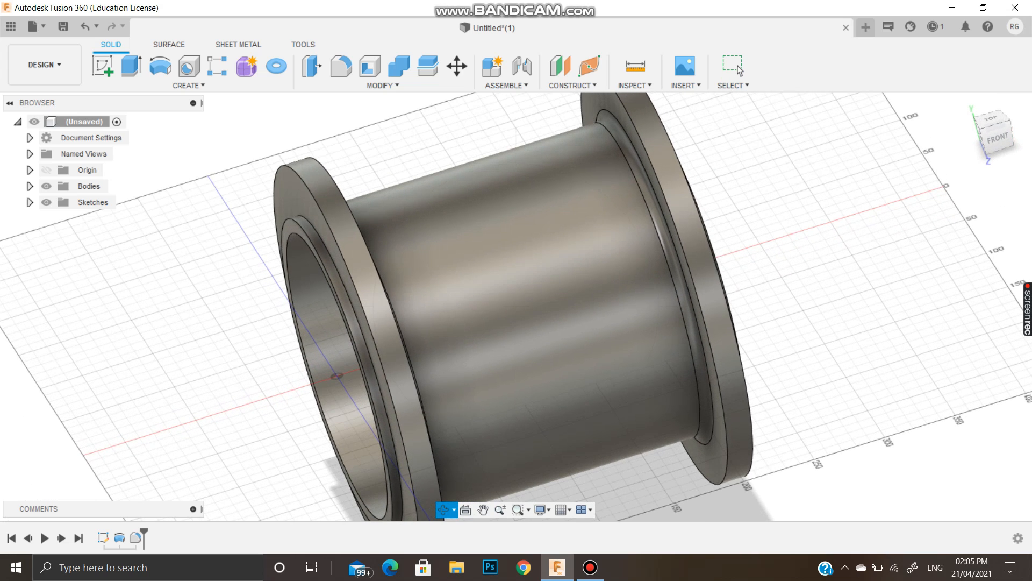
click(102, 66)
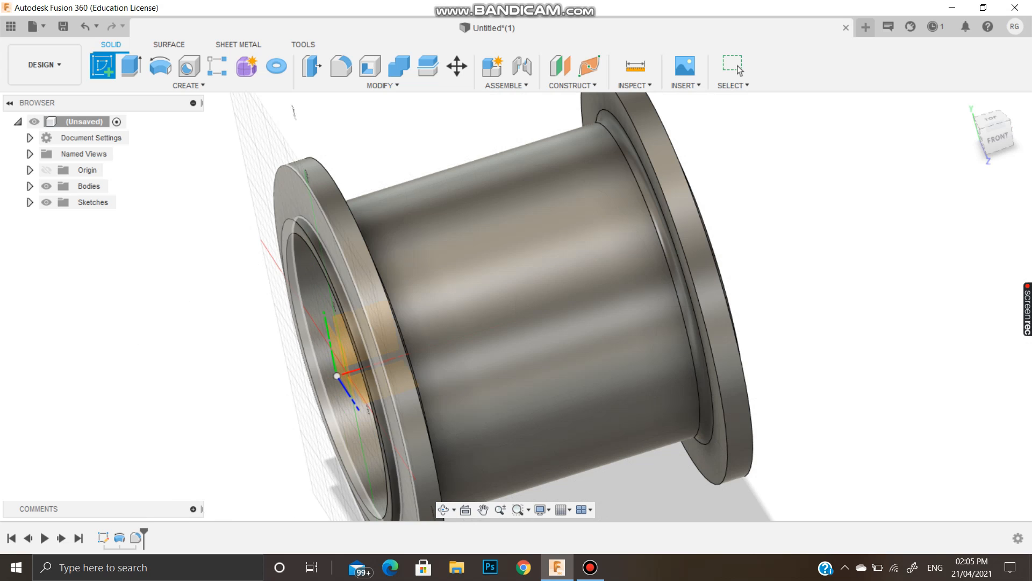
click(371, 350)
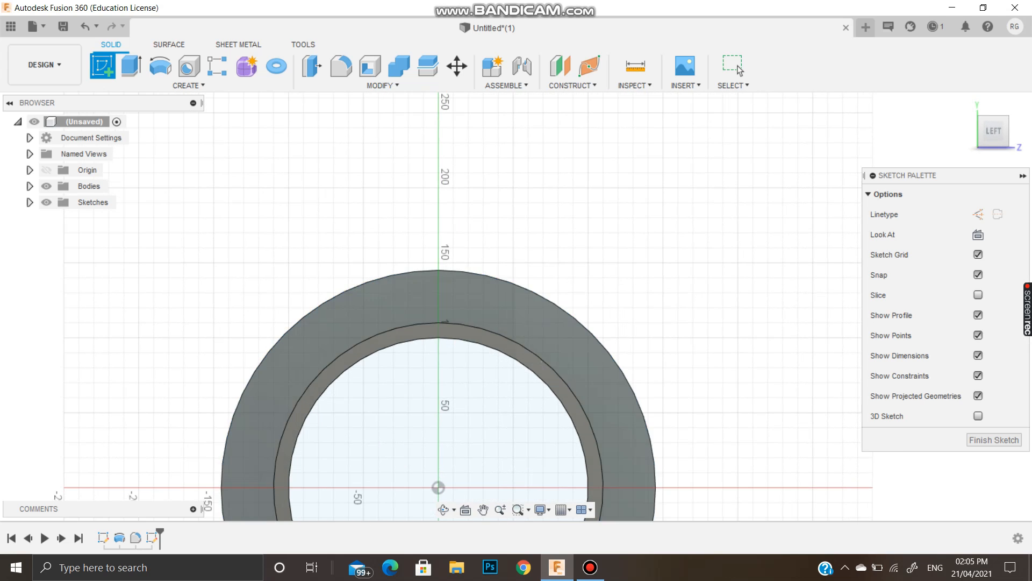
click(483, 510)
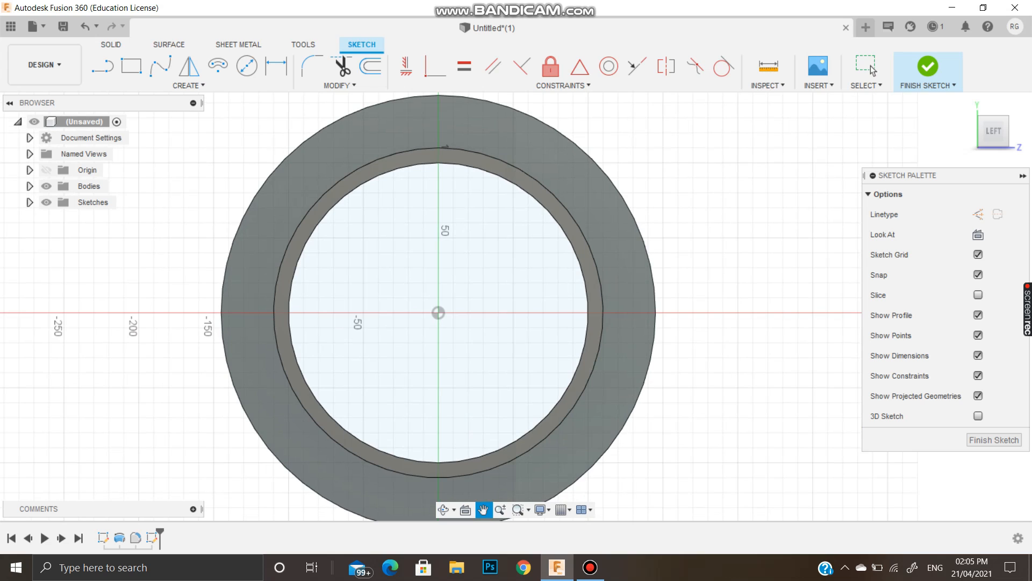
key(c)
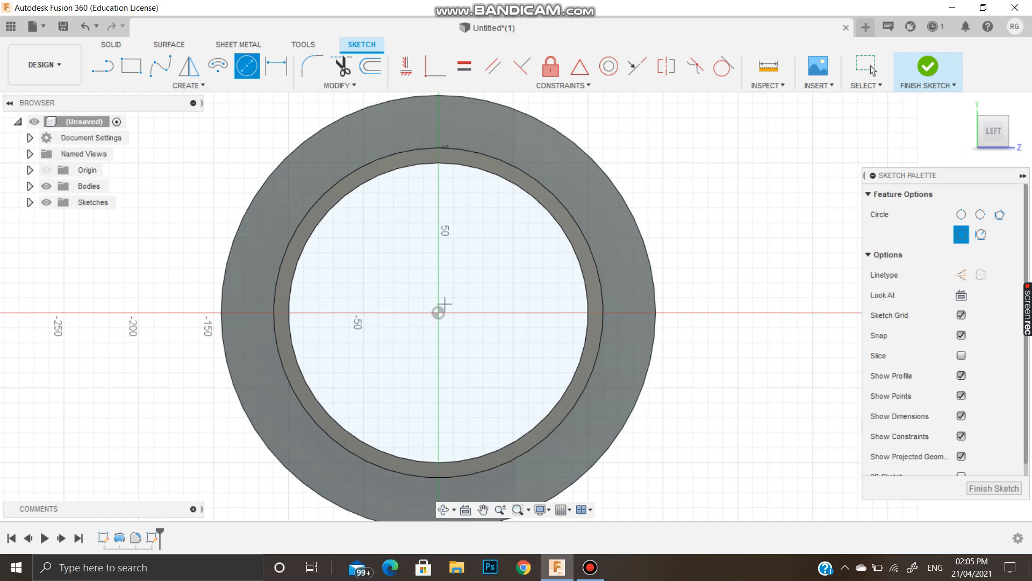
click(438, 313)
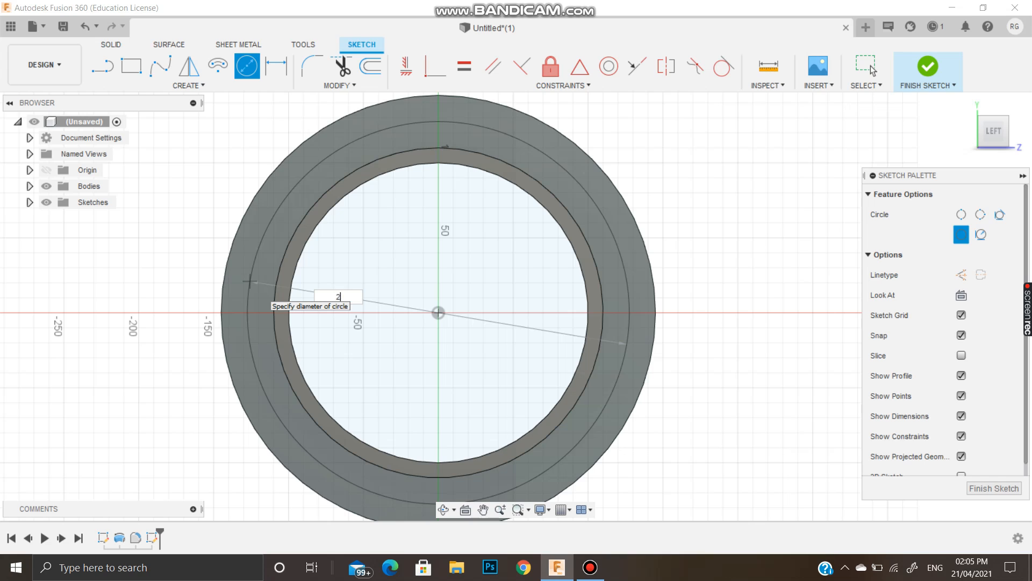
text(255)
key(Return)
click(867, 67)
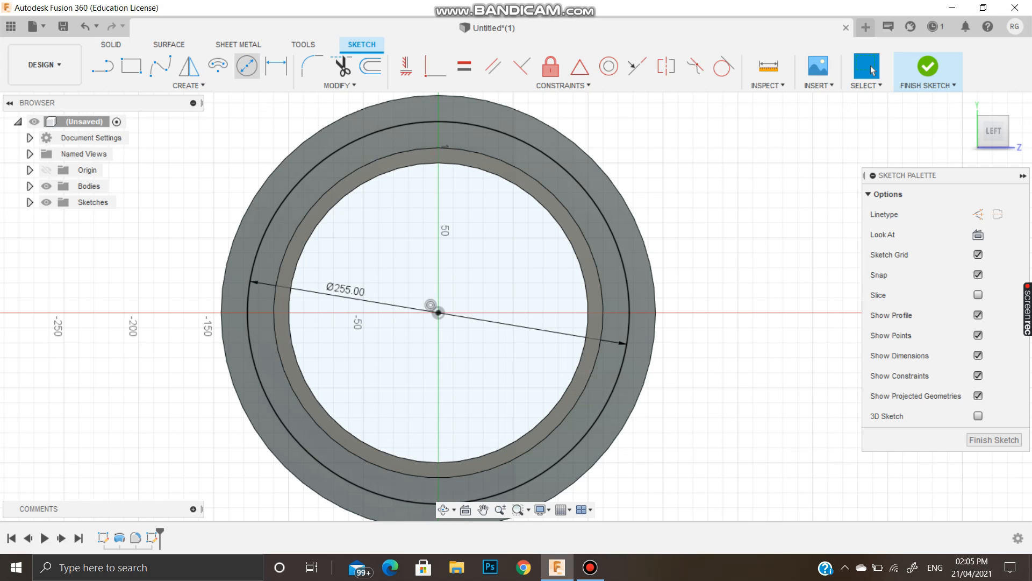
Draw a 20 mm diameter circle centred where the 255 mm circle crosses the vertical axis above the origin, and finish the sketch.
click(246, 66)
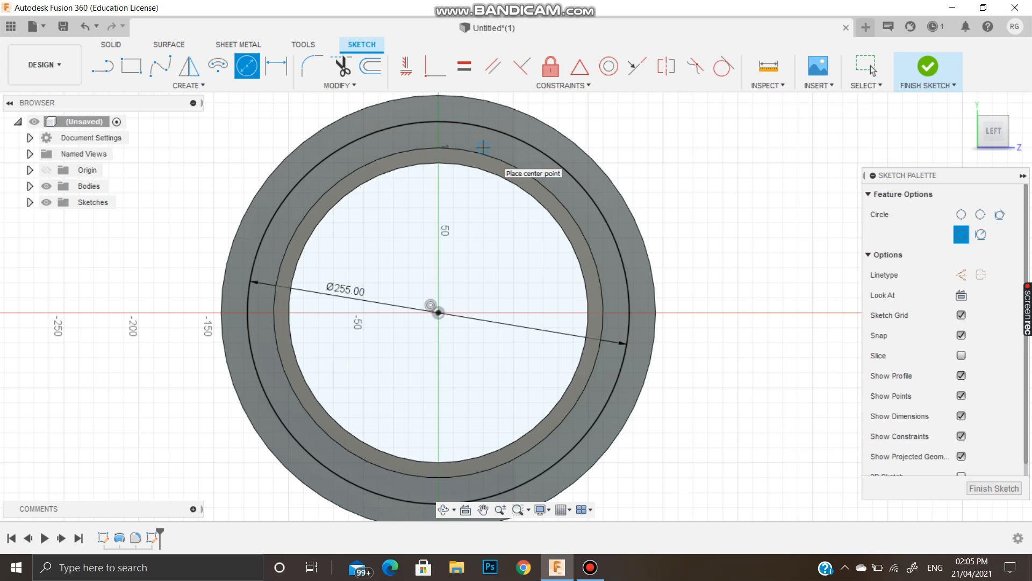
scroll(483, 146, up, 4)
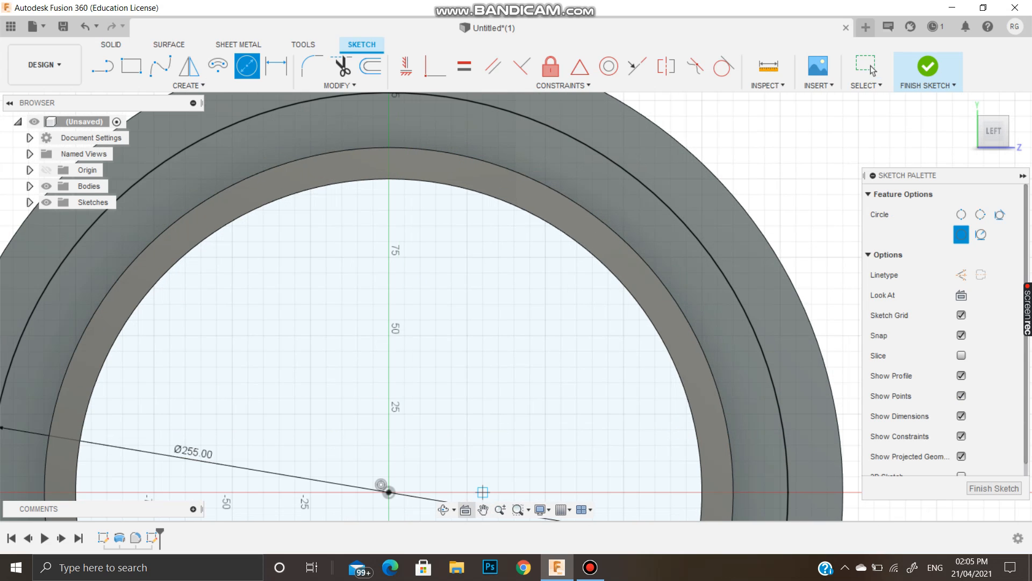
click(483, 509)
drag(475, 280, 483, 411)
key(c)
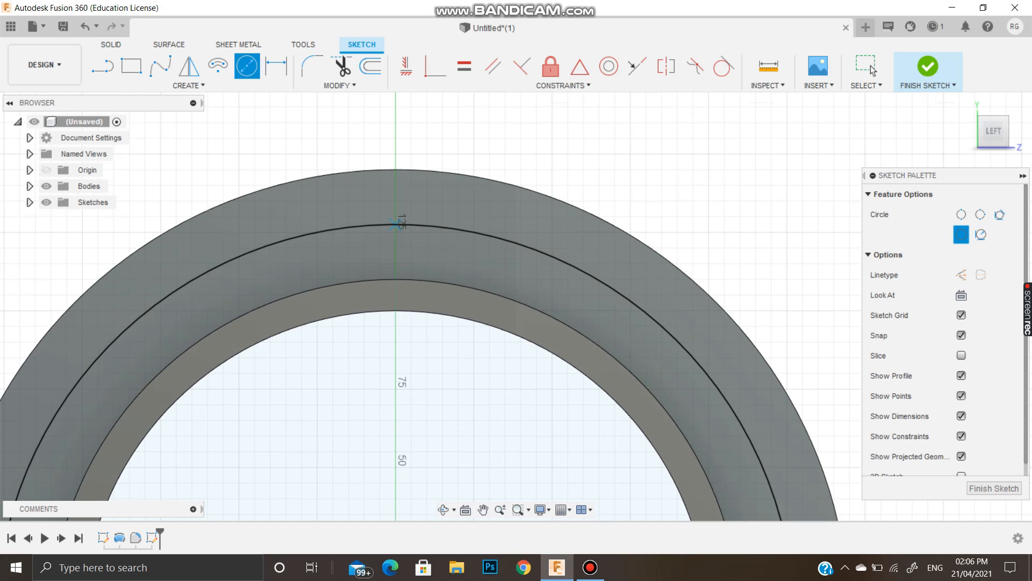
click(395, 224)
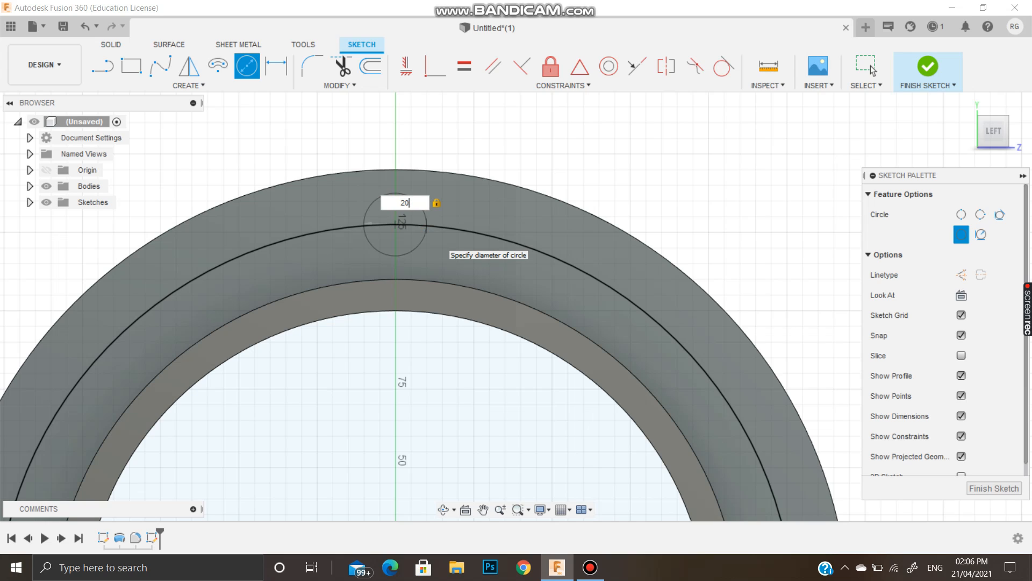
text(20)
key(Return)
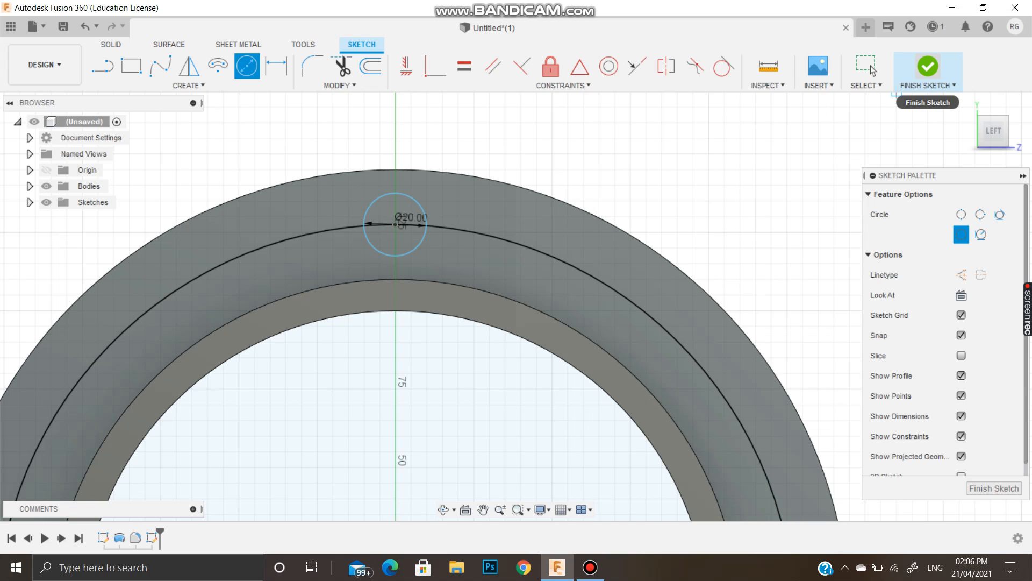
click(928, 66)
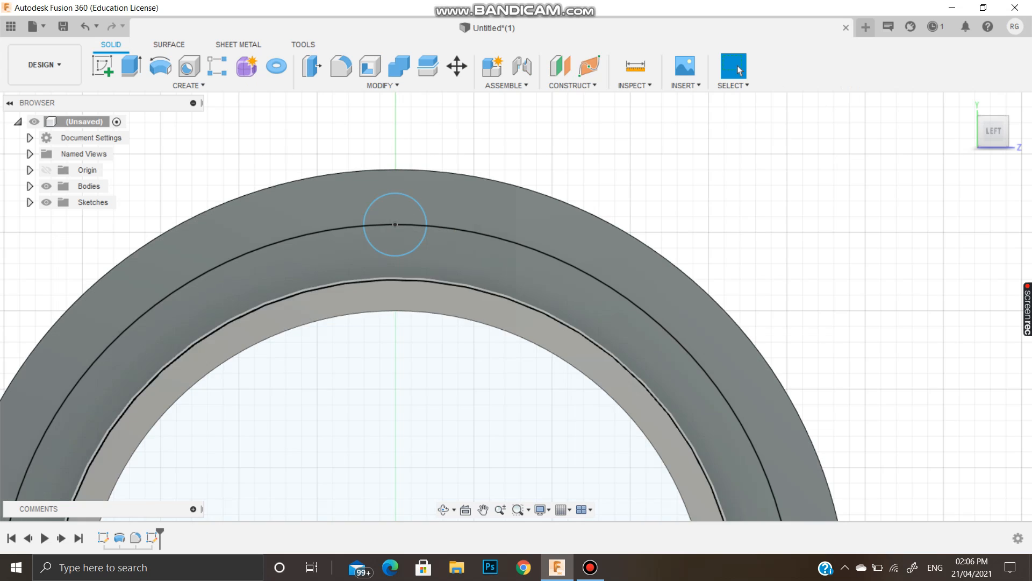
Extrude both halves of the 20 mm circle by -290 mm as a cut through the two flanges.
click(435, 462)
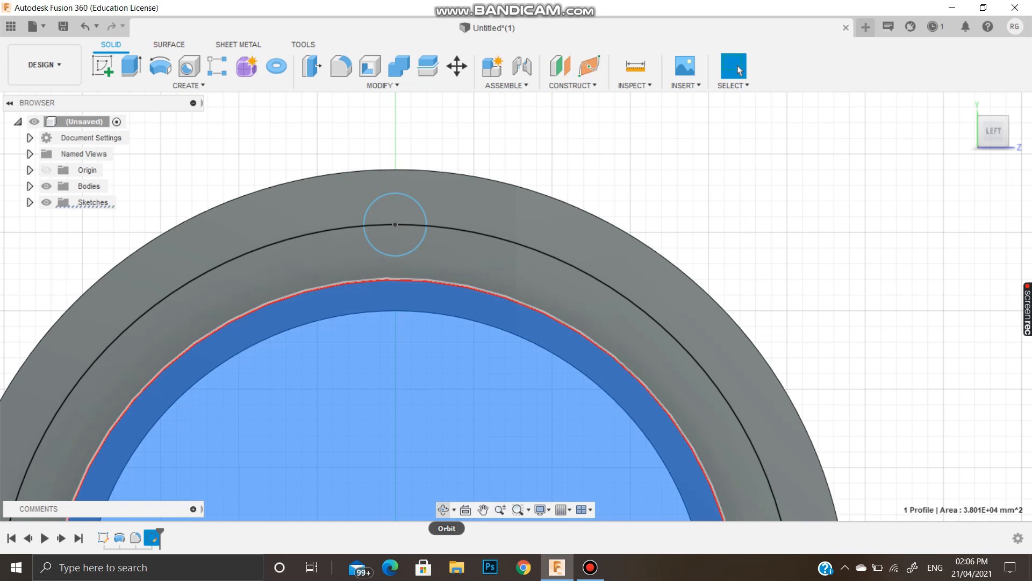
click(444, 509)
drag(575, 430, 382, 462)
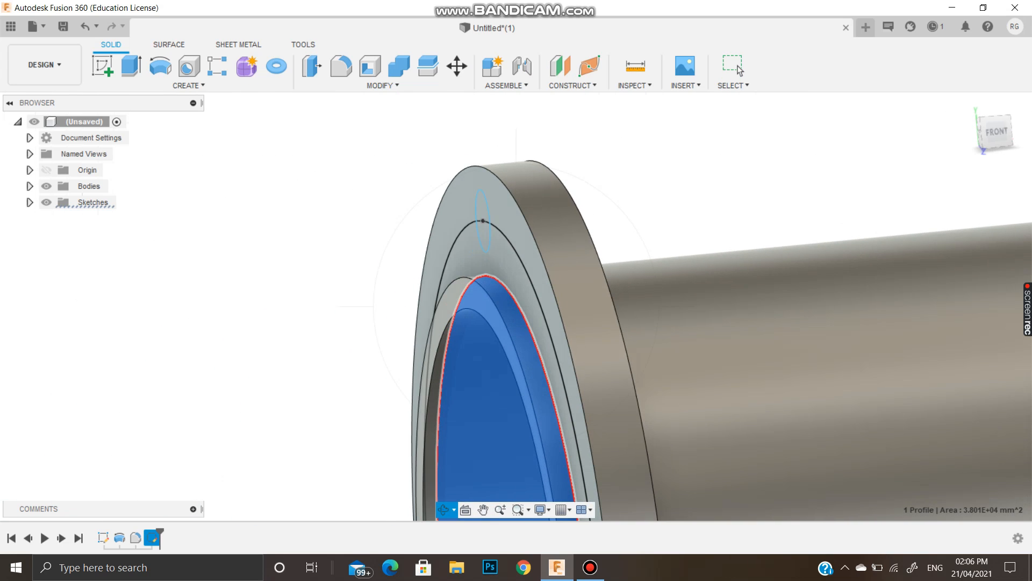
scroll(382, 462, down, 3)
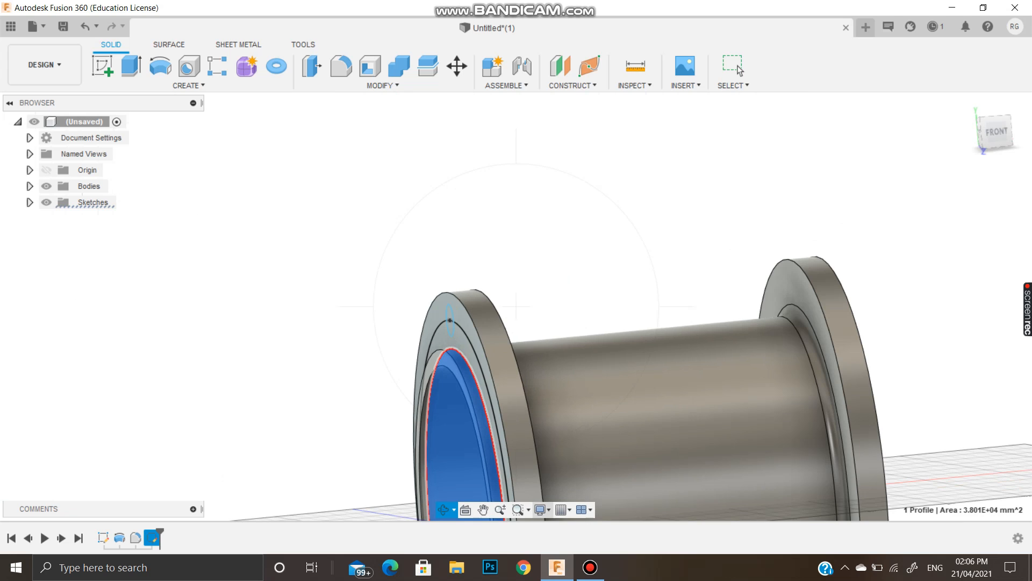
click(483, 509)
drag(516, 430, 400, 243)
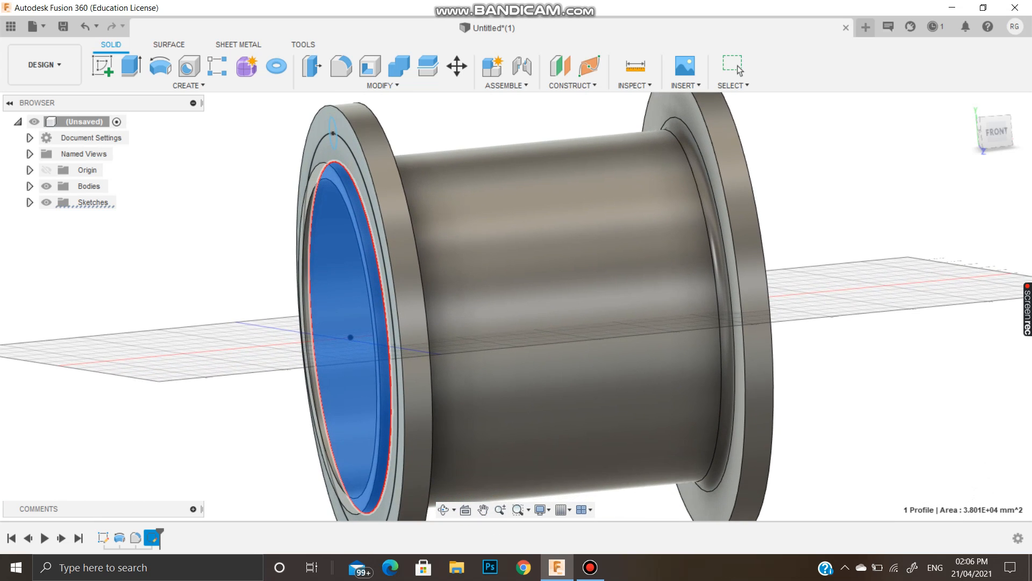
click(733, 67)
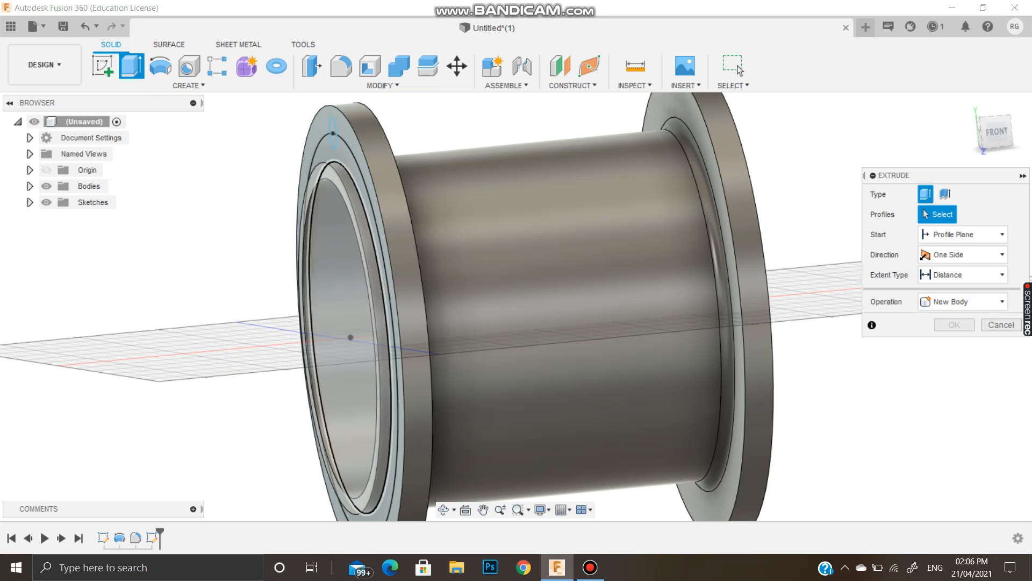
click(332, 138)
click(333, 129)
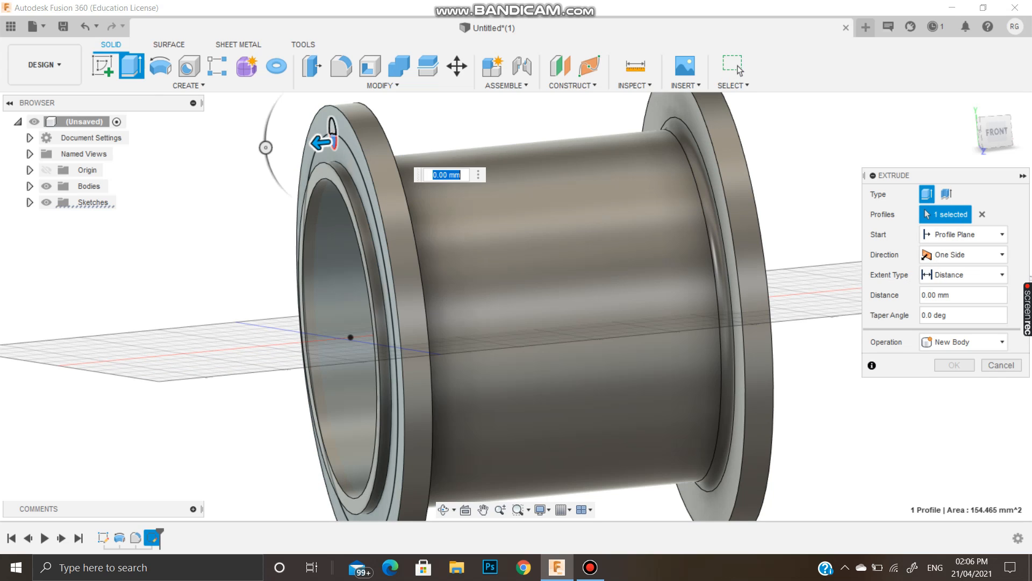
drag(319, 126, 791, 95)
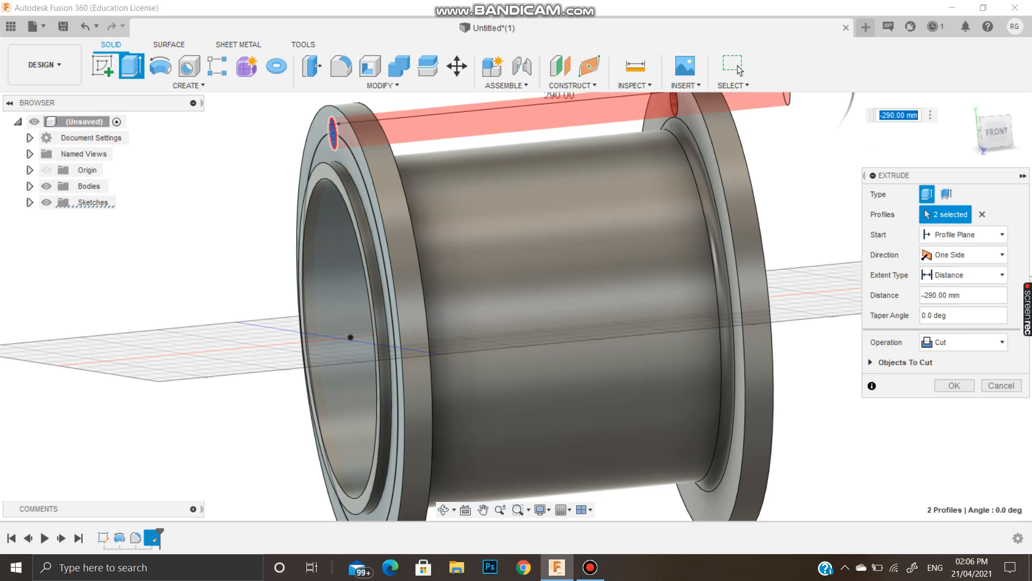
click(963, 342)
click(963, 375)
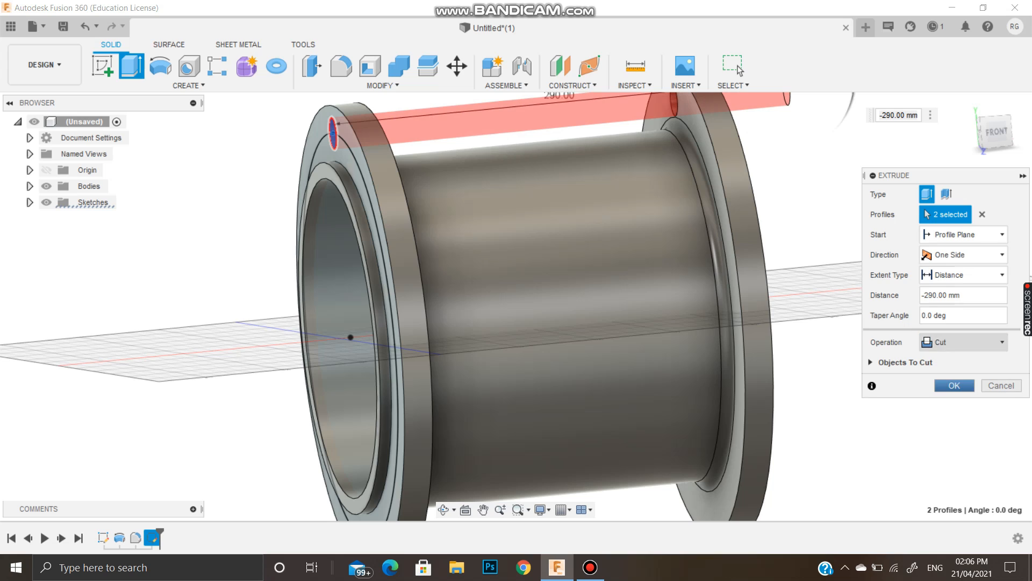
key(Return)
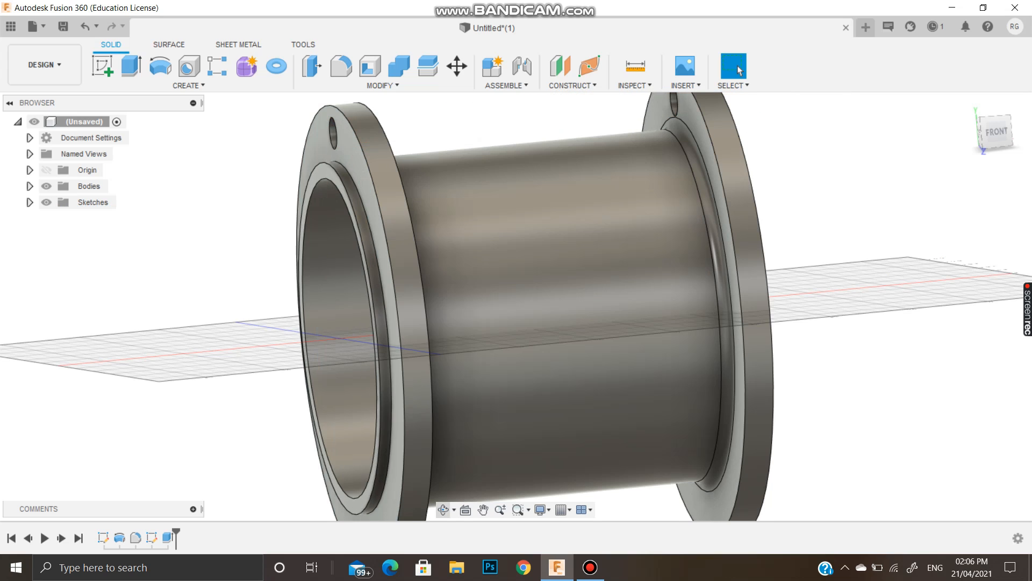
Circular-pattern the bolt-hole cut feature around the barrel's axis with 8 instances over the full angle.
click(189, 85)
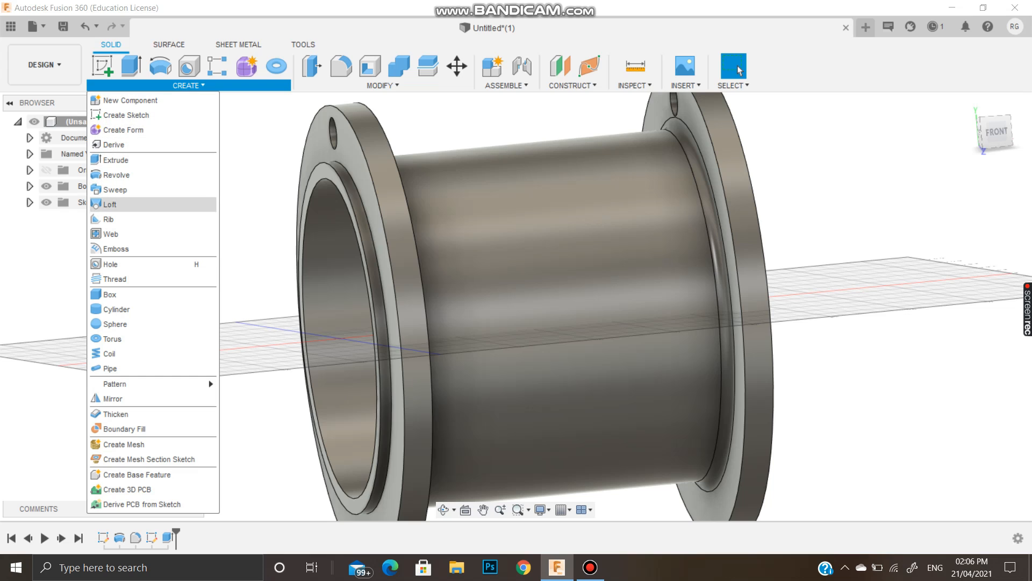
mouse_move(162, 384)
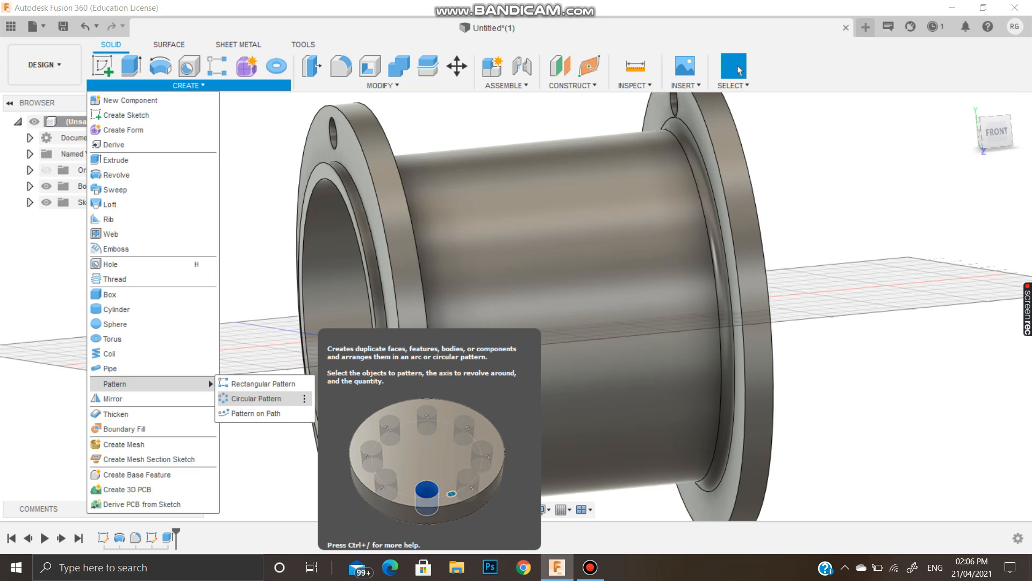
click(256, 398)
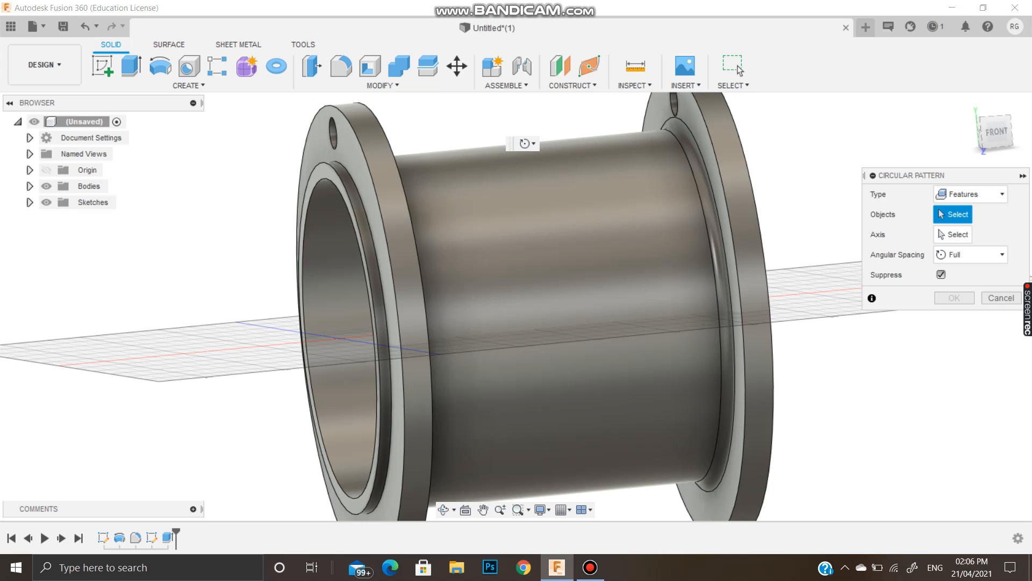
click(970, 194)
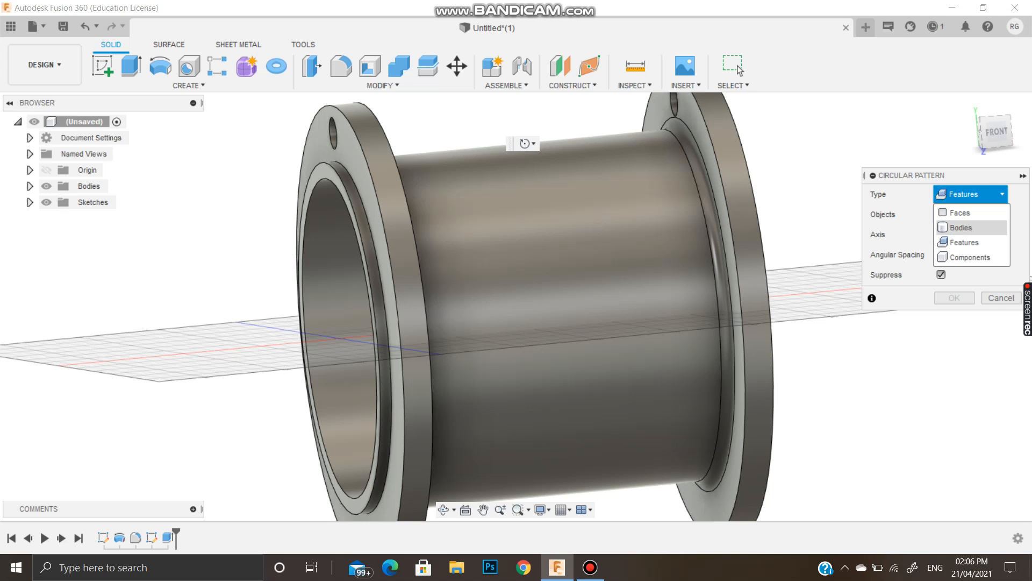
click(964, 242)
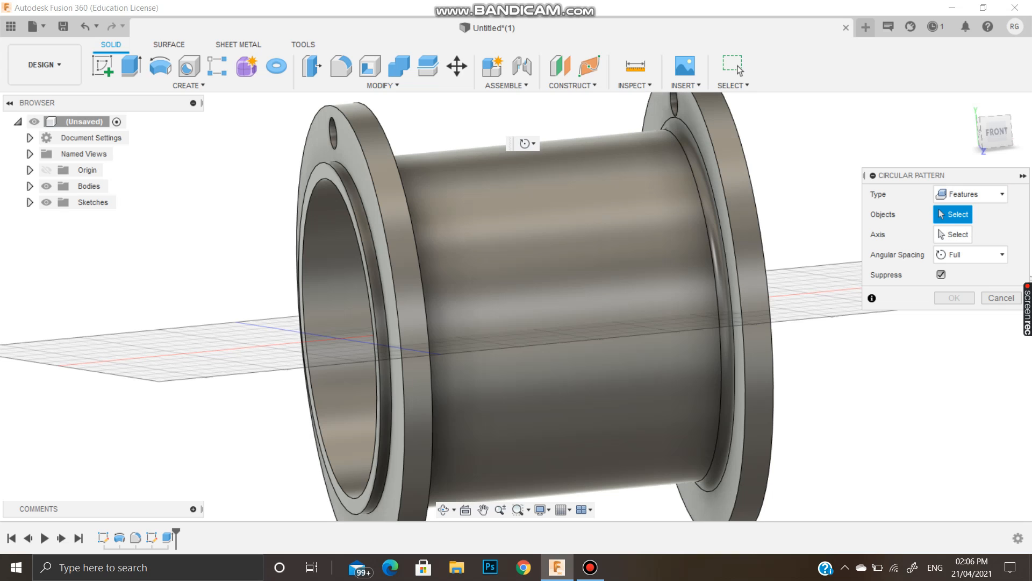
click(167, 537)
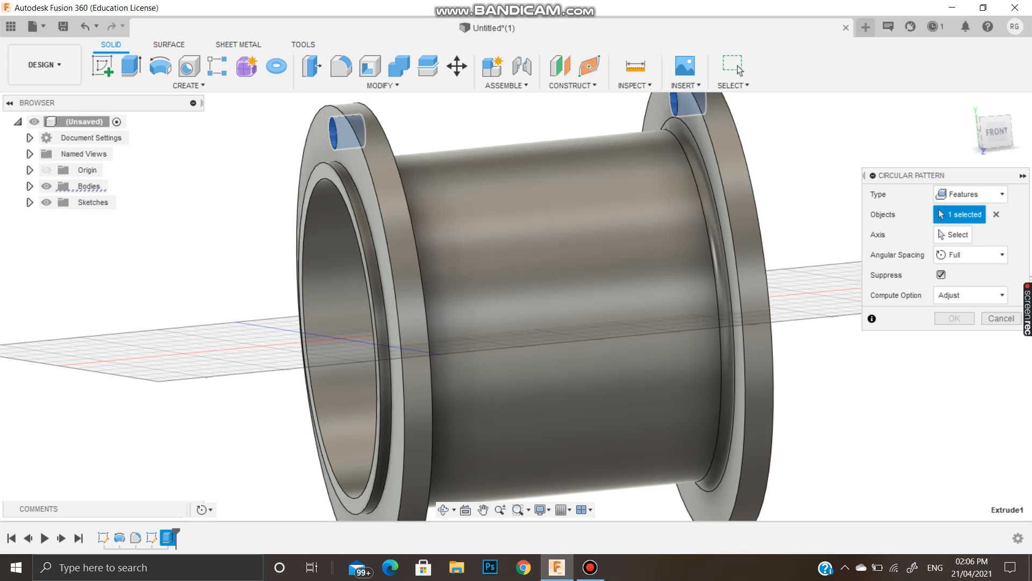
click(955, 235)
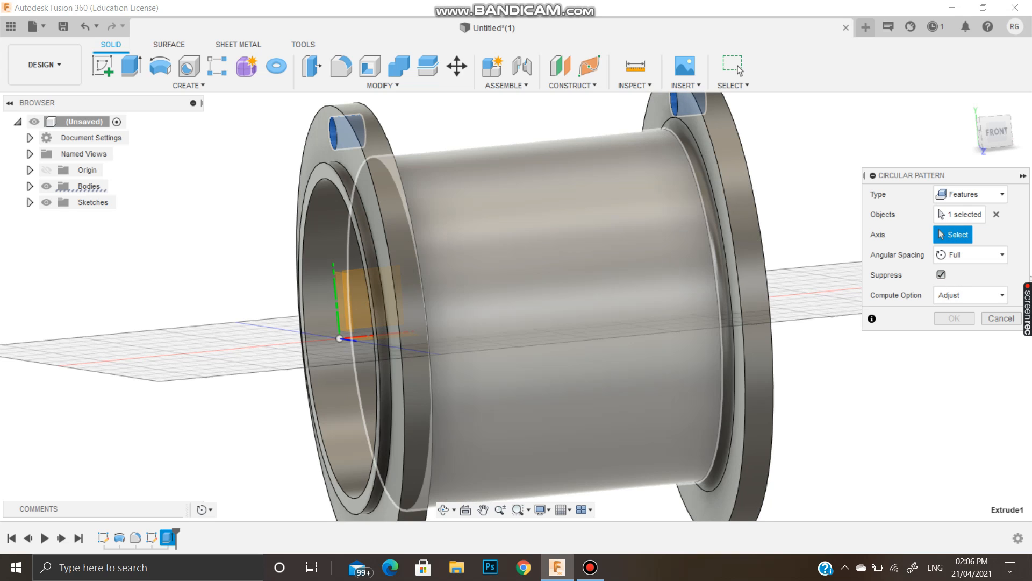
click(517, 359)
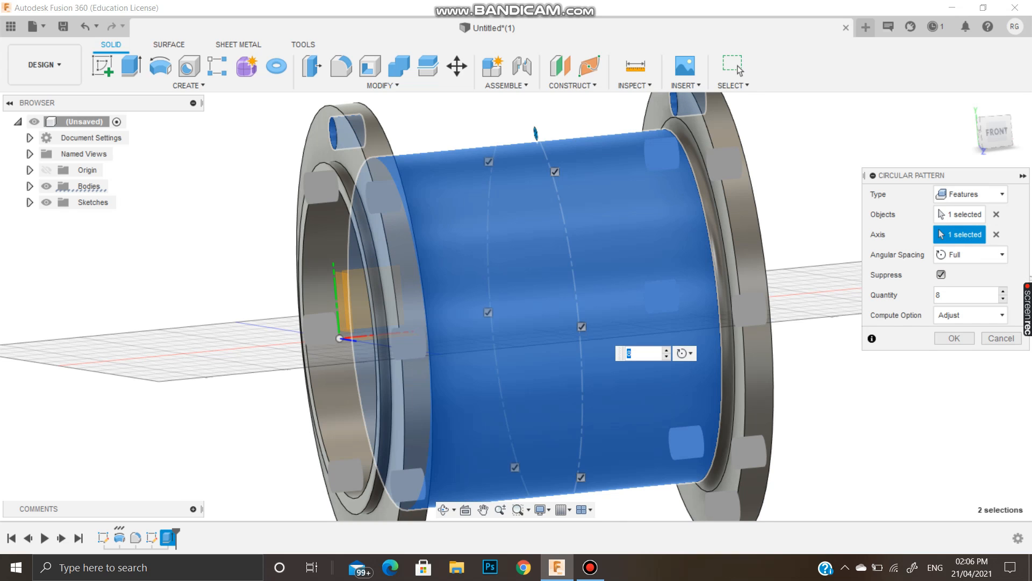
click(444, 509)
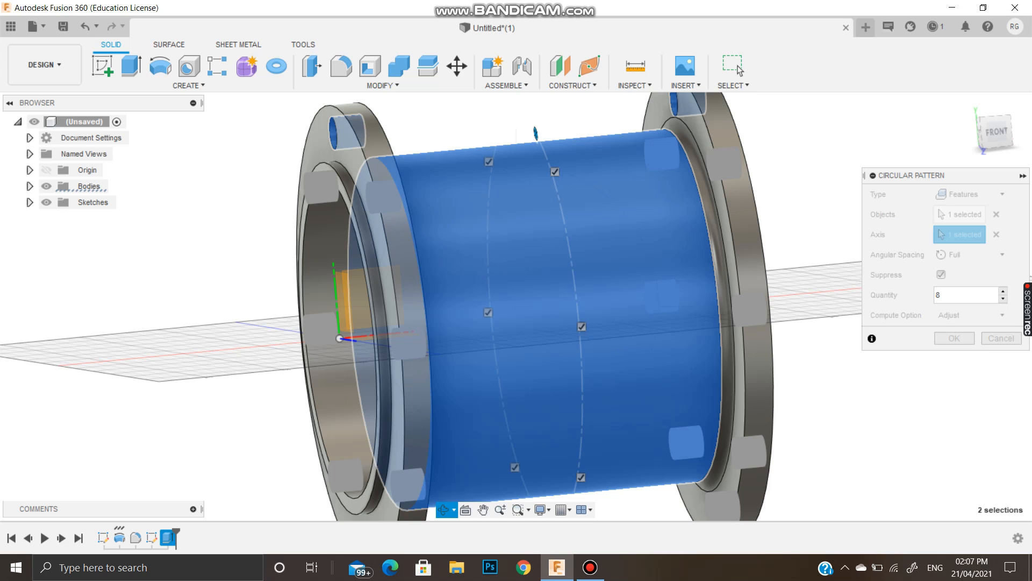
mouse_move(377, 457)
mouse_down()
mouse_move(410, 482)
mouse_move(365, 445)
mouse_up()
drag(549, 135, 517, 131)
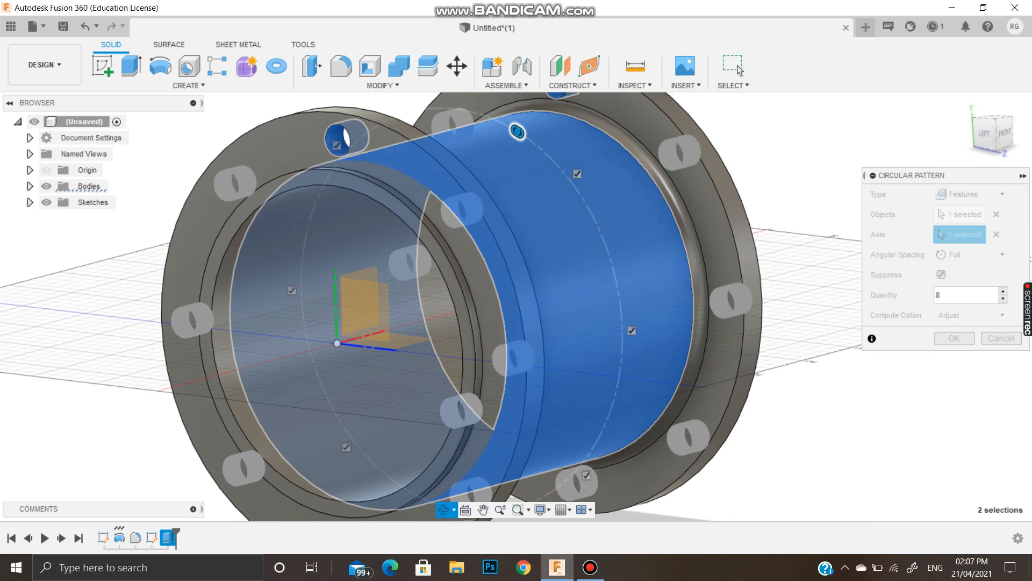
key(Escape)
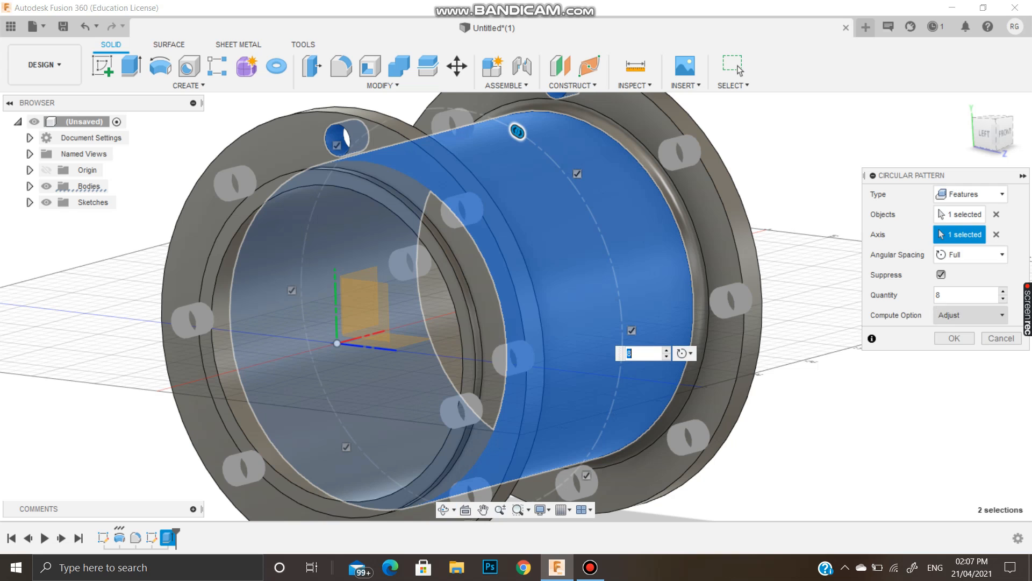
click(955, 338)
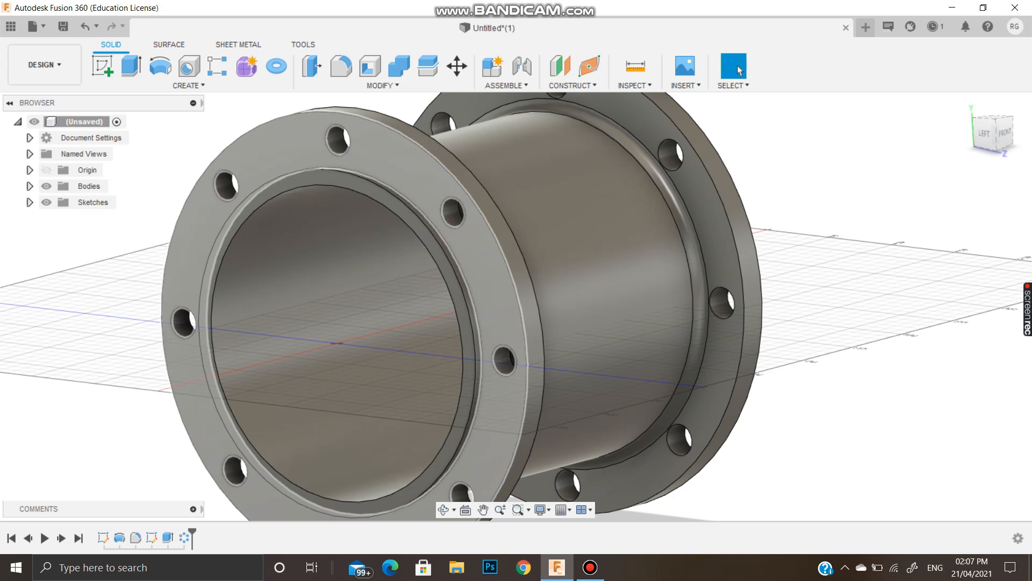
Apply the Paint - Metallic (Yellow) appearance to the whole pipe body.
scroll(496, 477, down, 5)
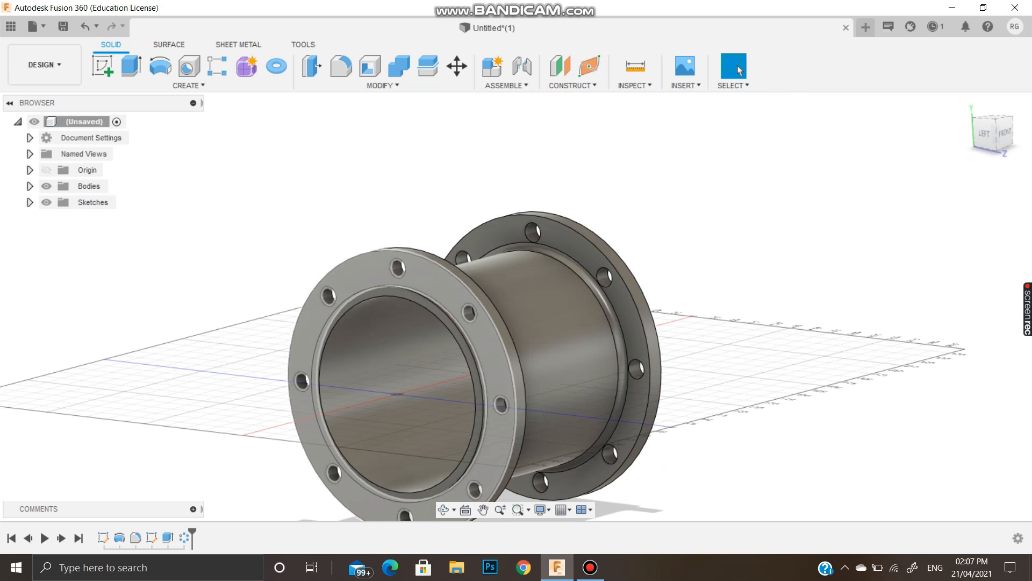
click(484, 510)
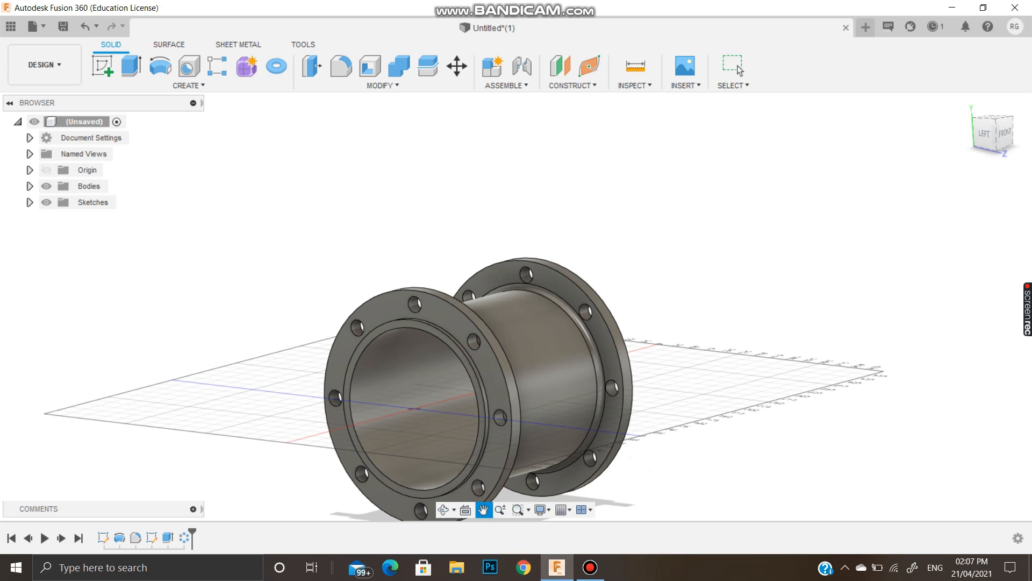
drag(649, 472, 646, 432)
click(739, 68)
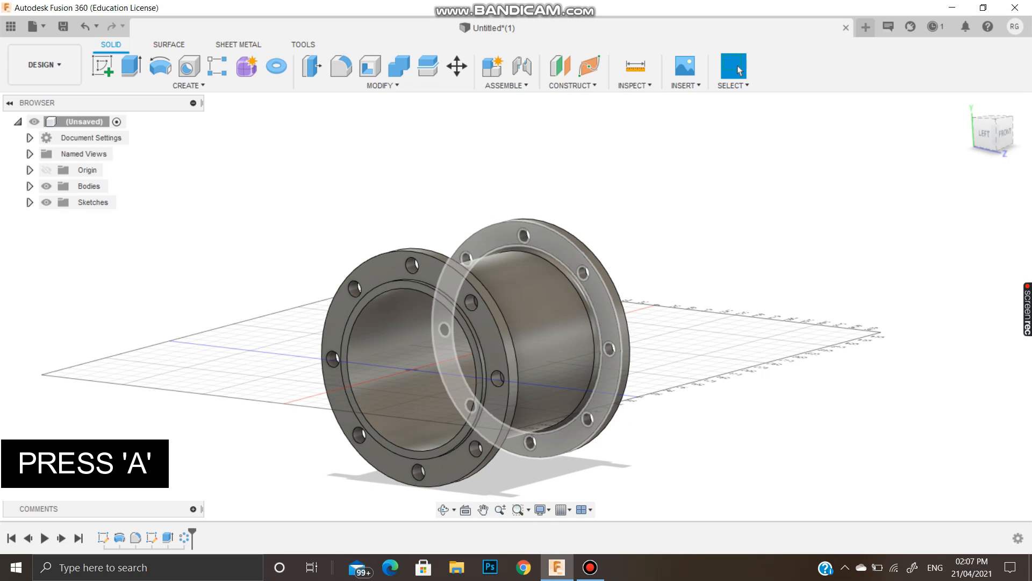
key(a)
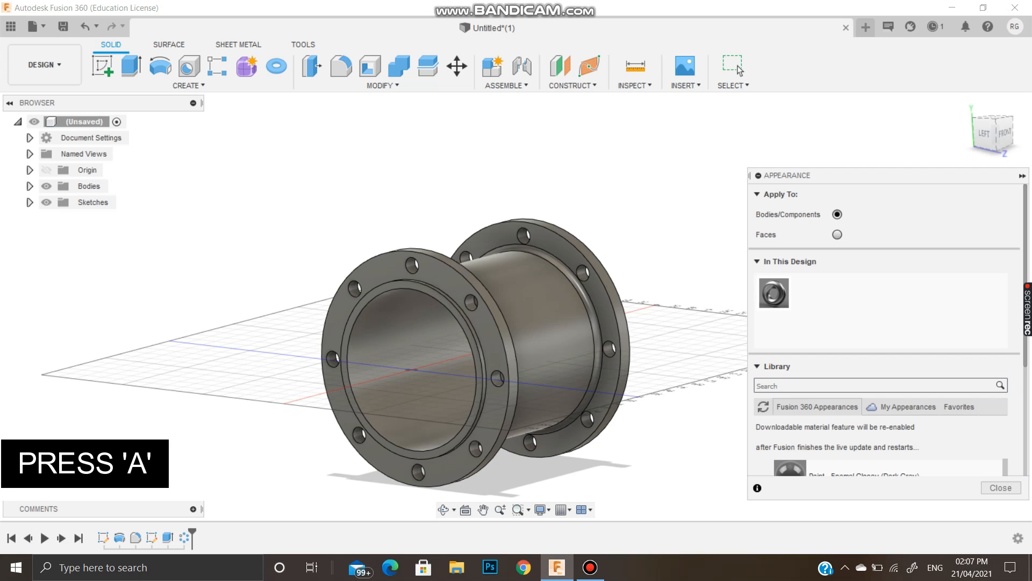
scroll(882, 441, down, 5)
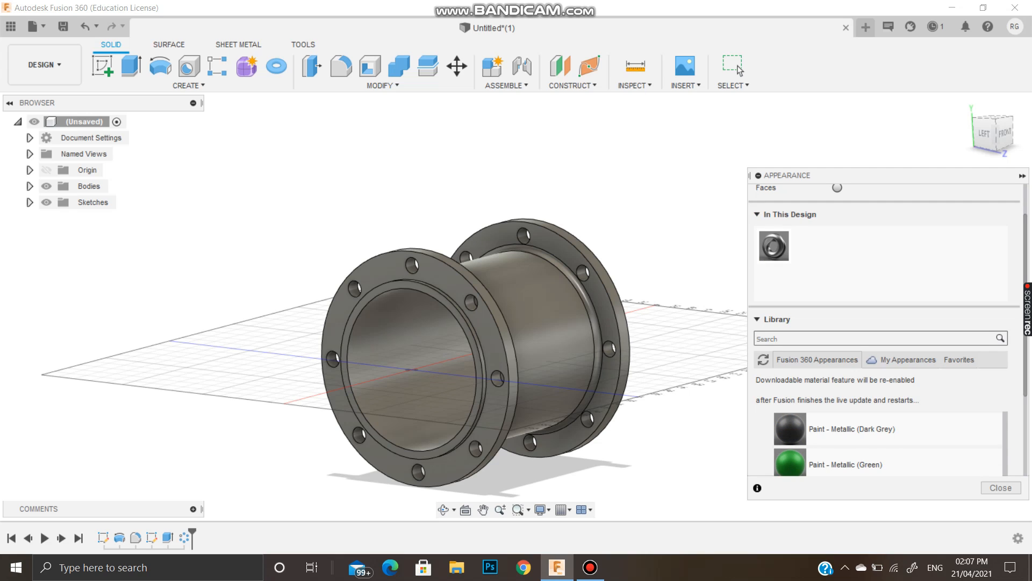
click(757, 215)
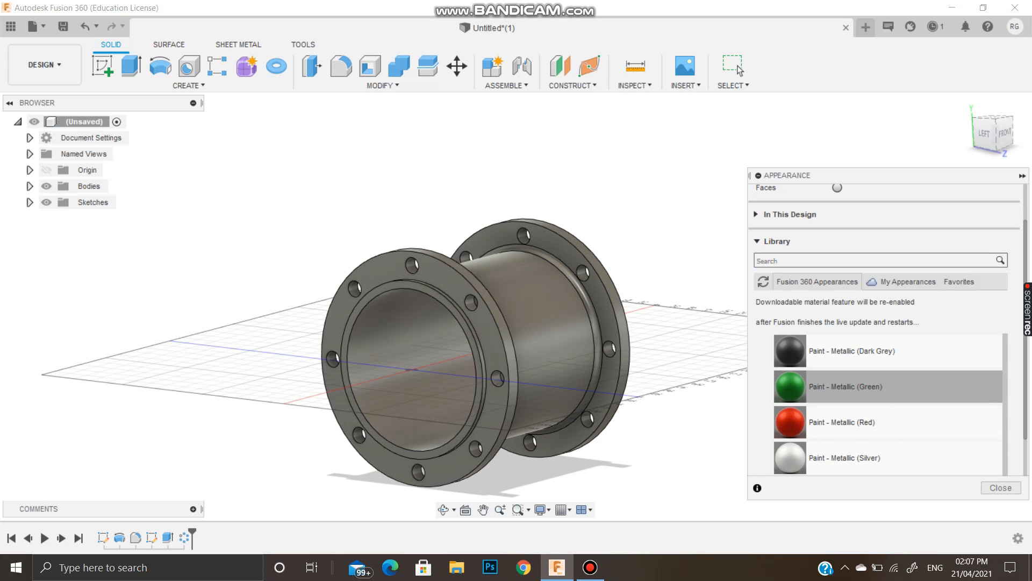
scroll(881, 422, down, 2)
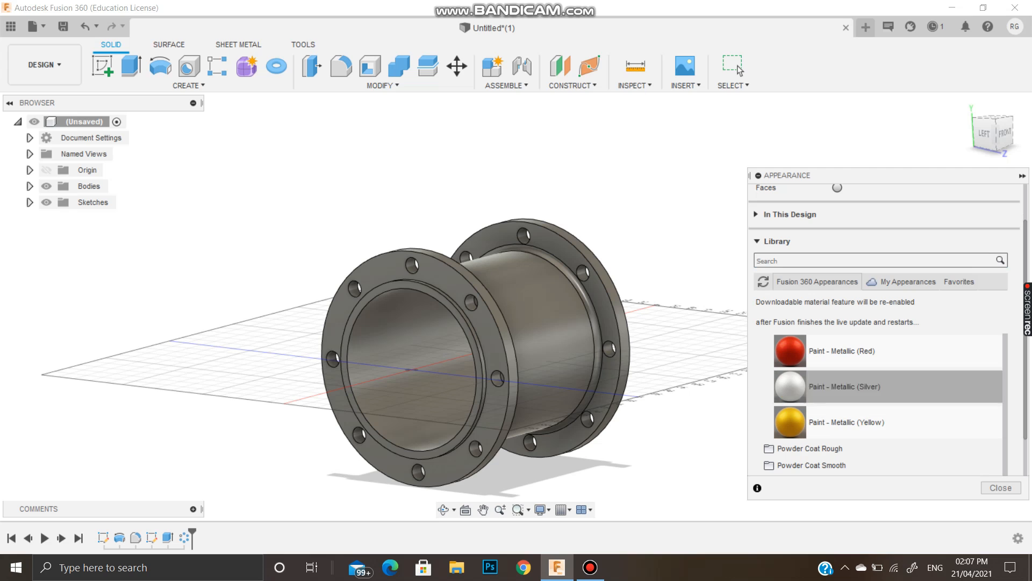
drag(844, 386, 473, 352)
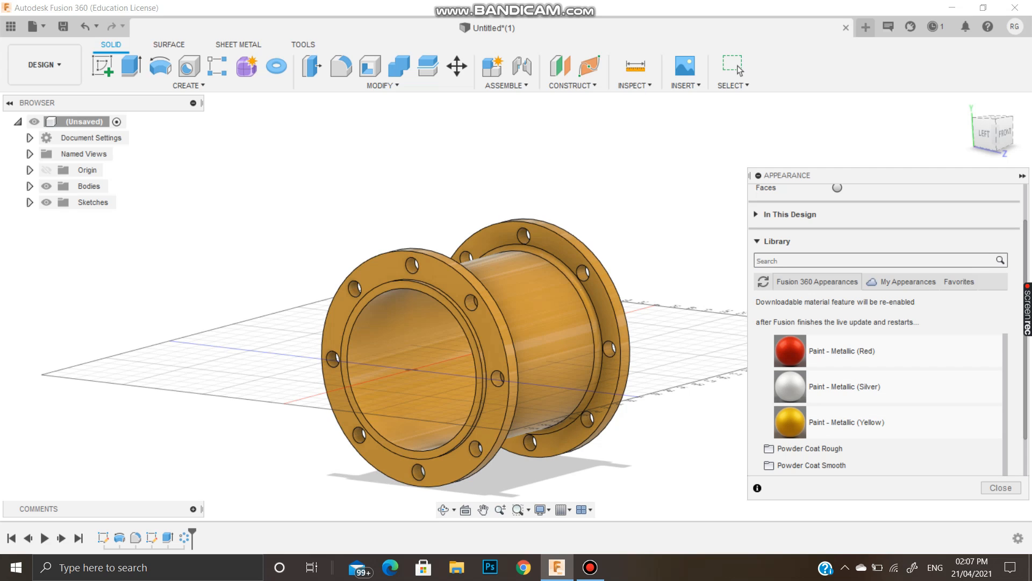
Apply the Steel - Braided appearance to individual faces: the near flange's outer end face and the far flange's inner face.
scroll(882, 448, up, 20)
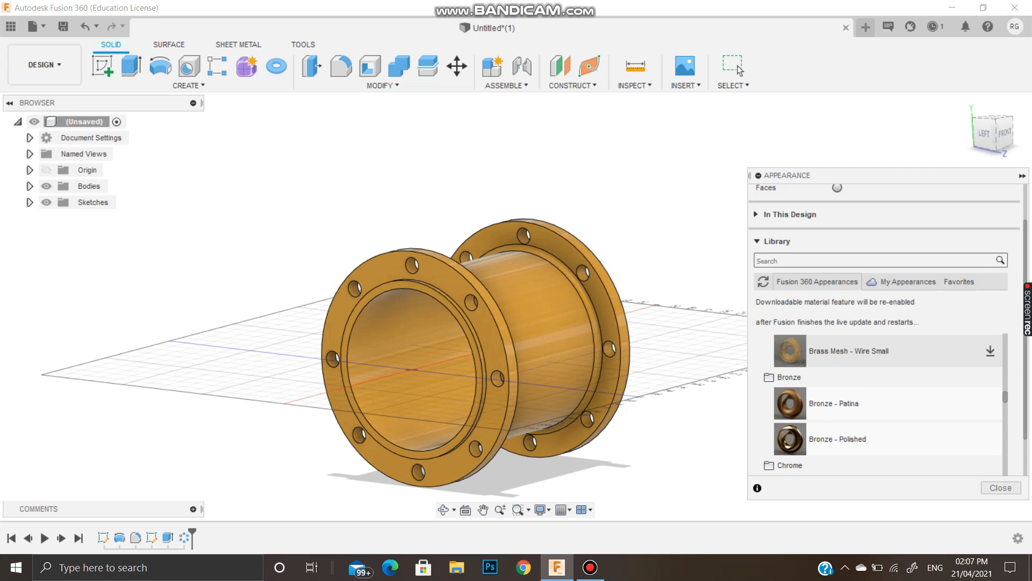
scroll(882, 448, down, 5)
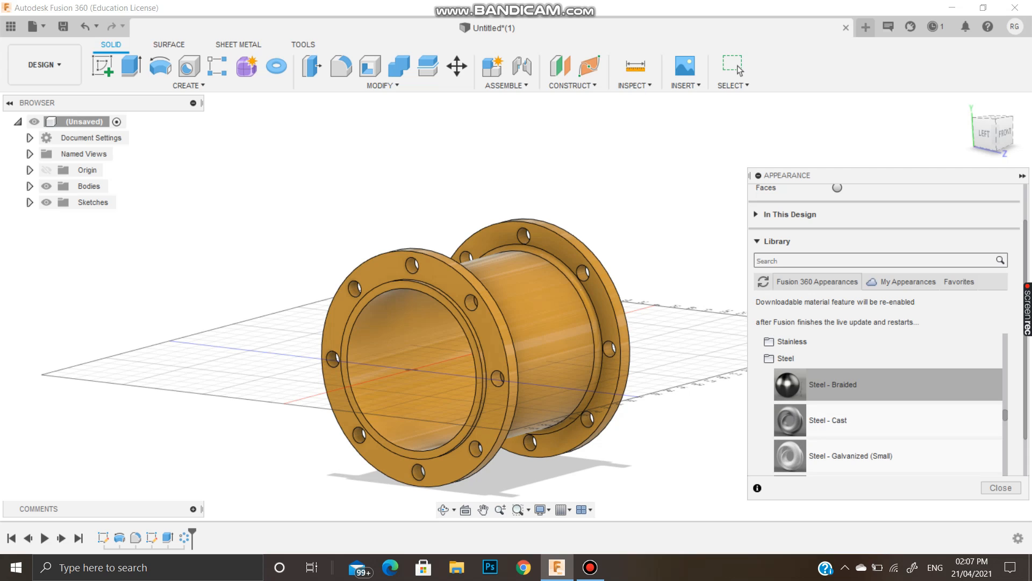
click(837, 188)
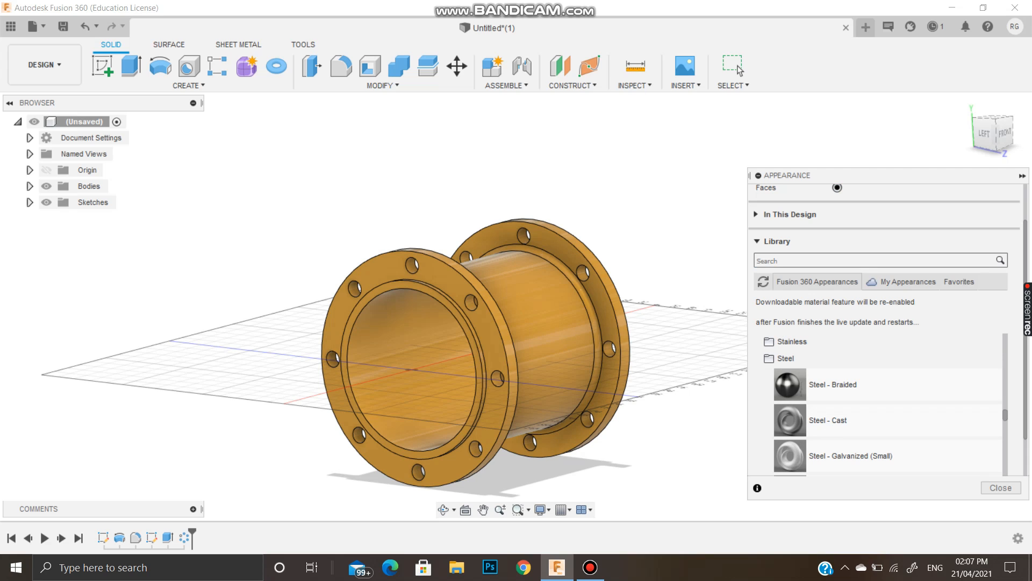
drag(790, 385, 492, 354)
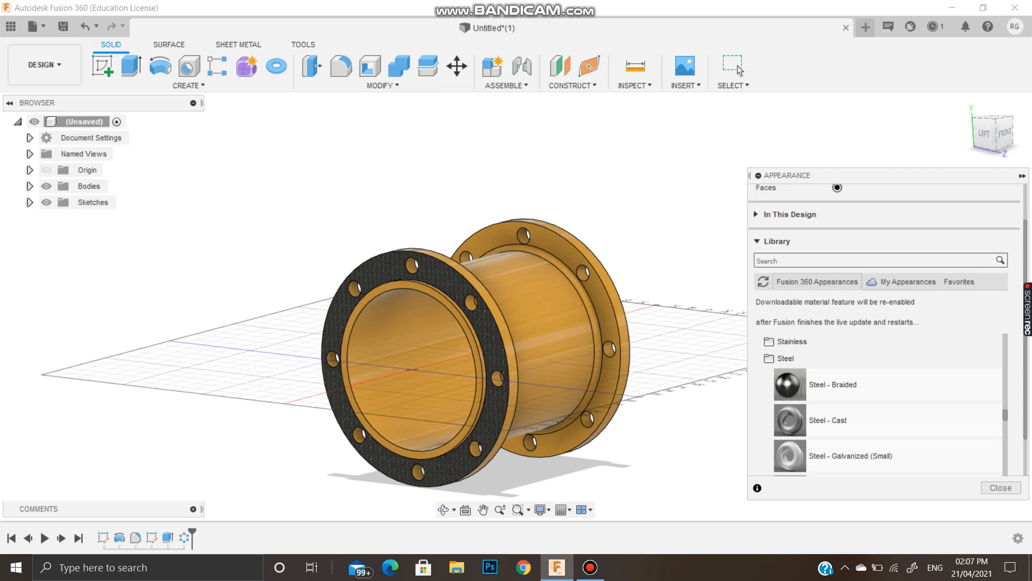
drag(790, 385, 608, 301)
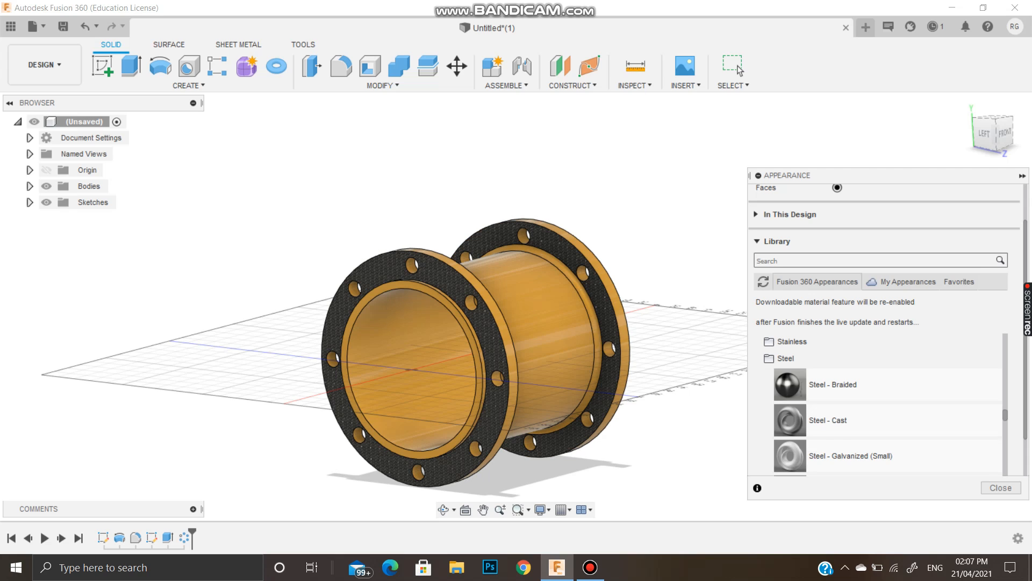
Apply Steel - Braided to the remaining two flange faces on the pipe's opposite side and finish the appearance editing.
click(443, 509)
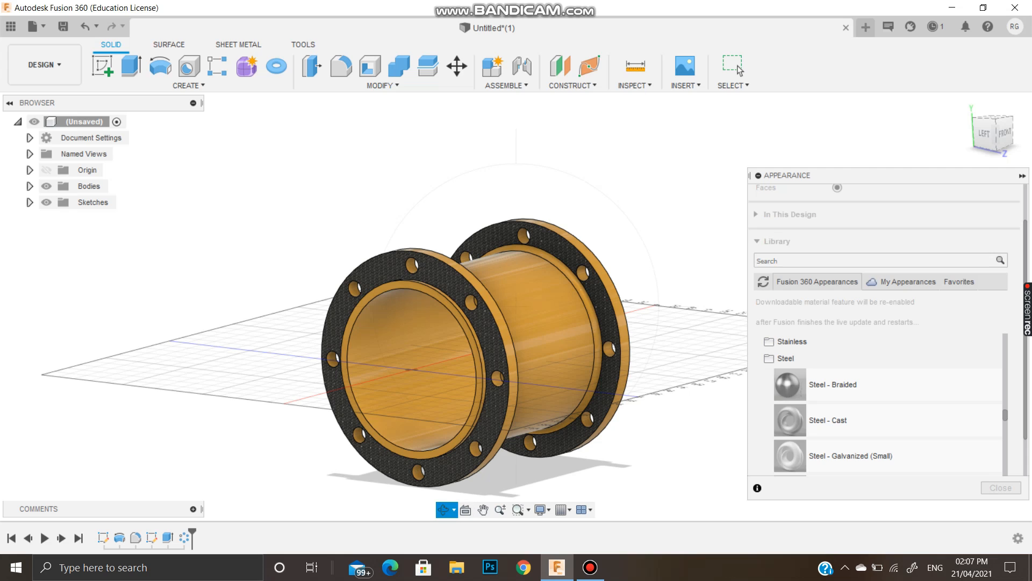
drag(516, 323, 393, 320)
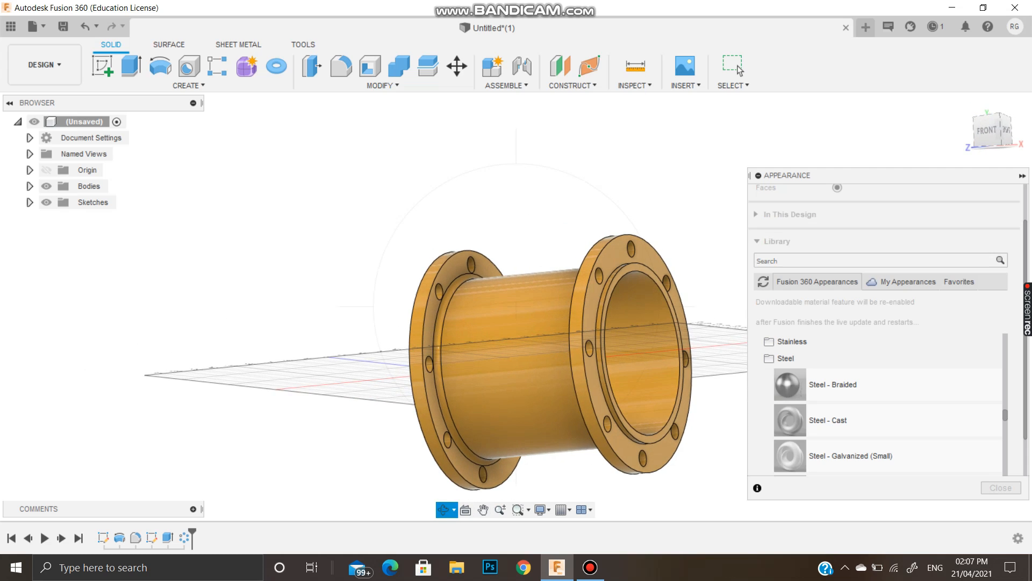
key(Escape)
drag(834, 385, 595, 389)
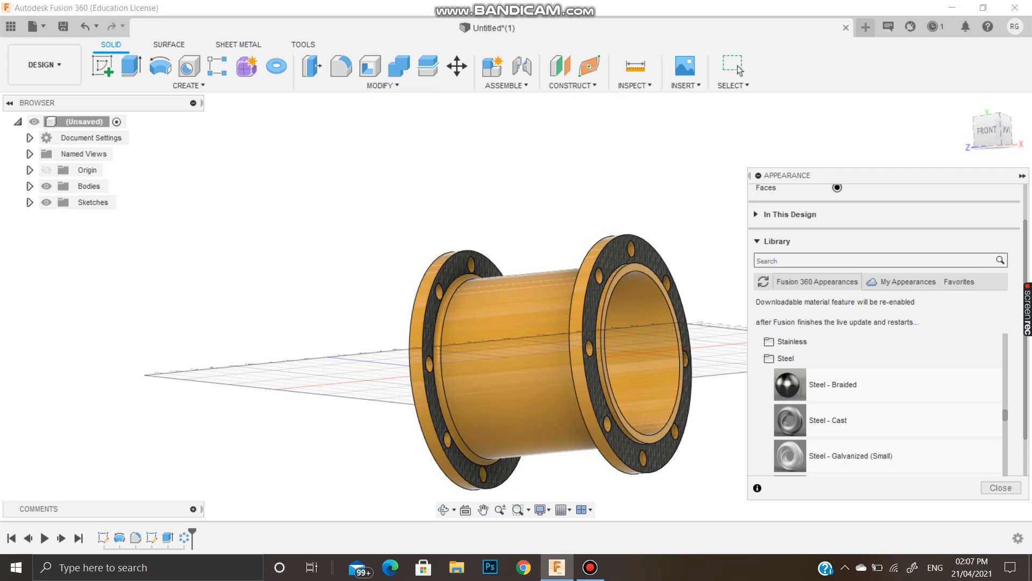
scroll(884, 333, up, 2)
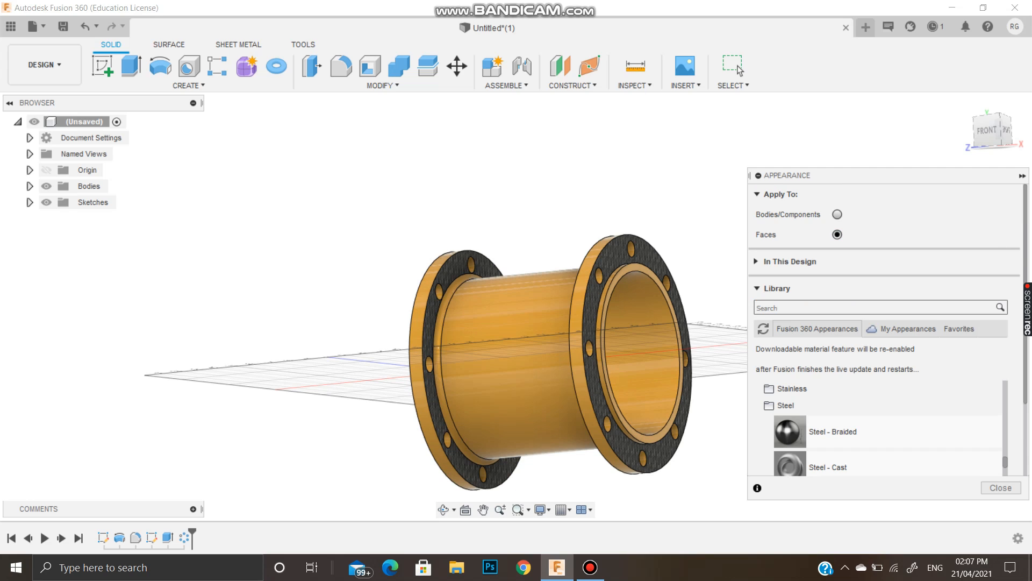
scroll(882, 371, down, 4)
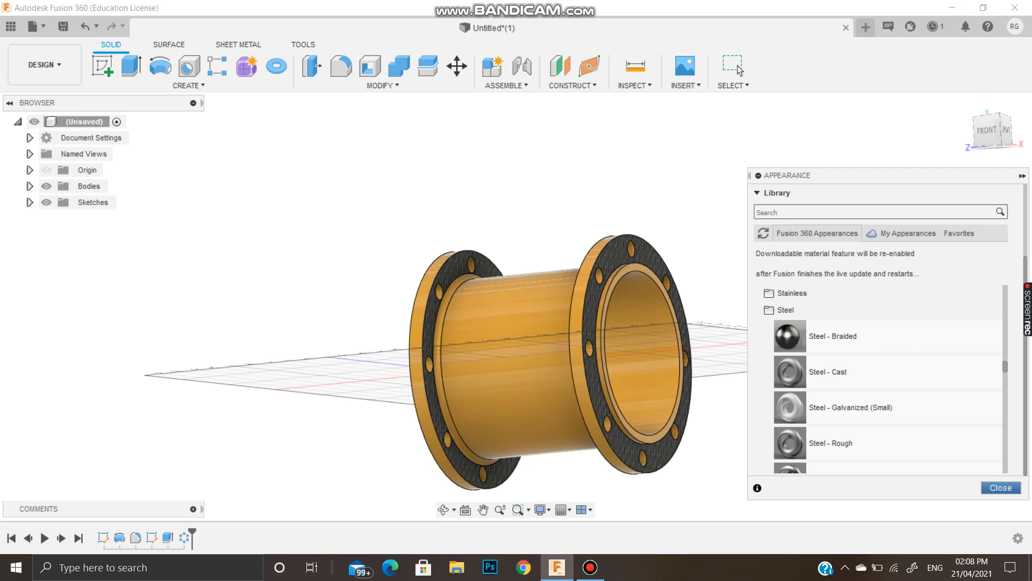
click(1001, 488)
Switch to the Render workspace, frame the pipe in an angled view and start an in-canvas render.
click(444, 510)
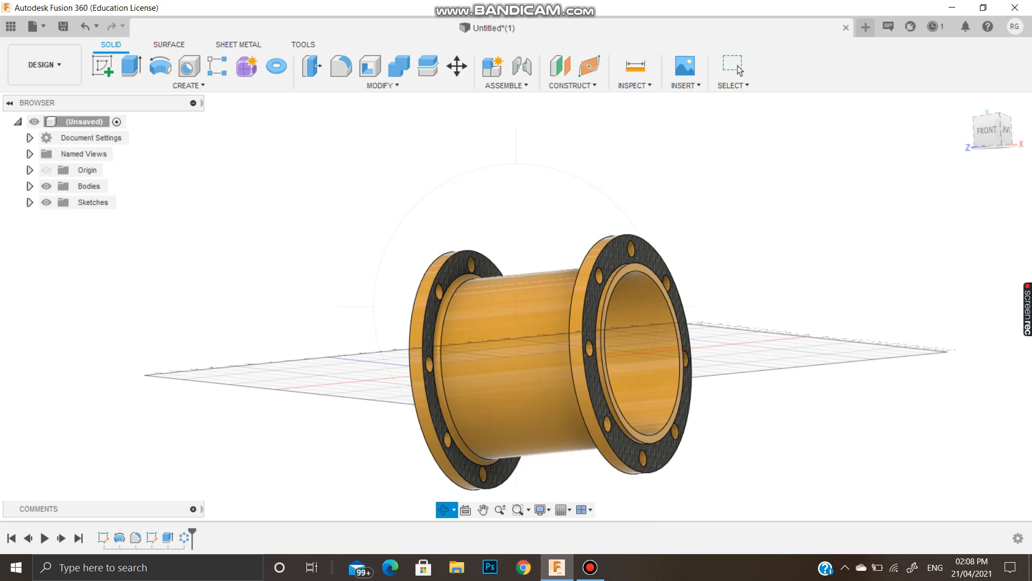
drag(742, 344, 860, 387)
click(45, 65)
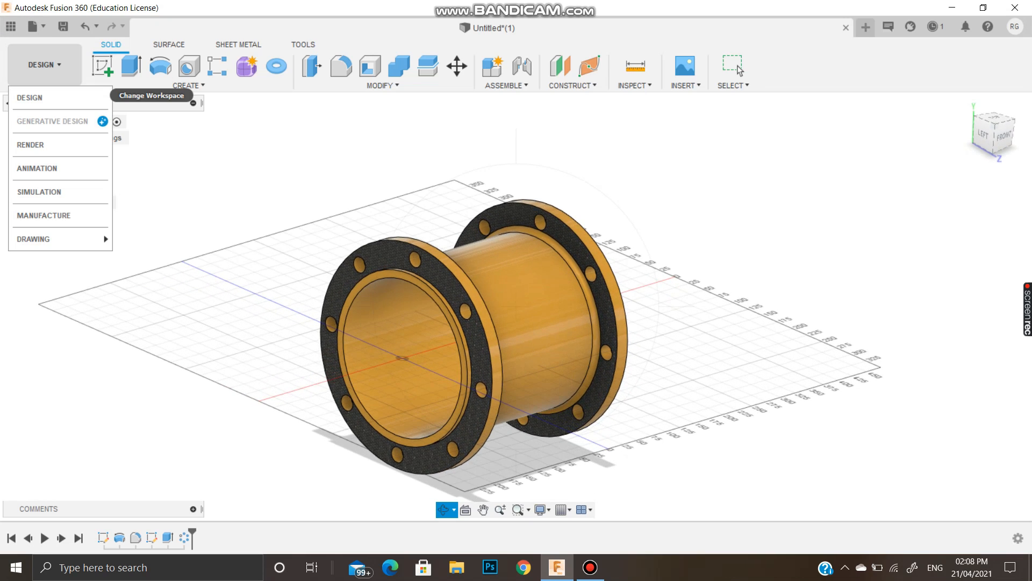
click(30, 144)
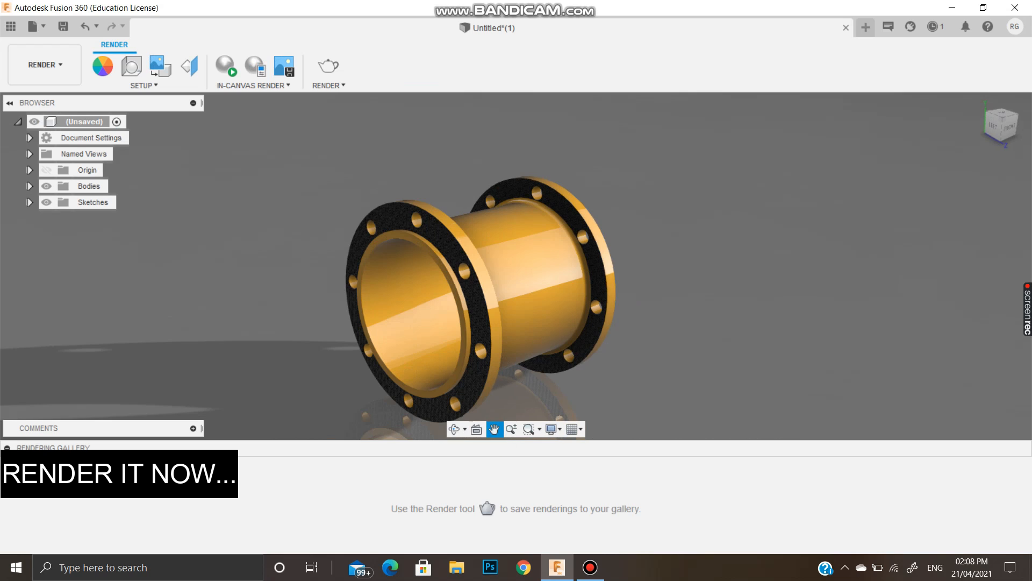
drag(483, 302, 537, 278)
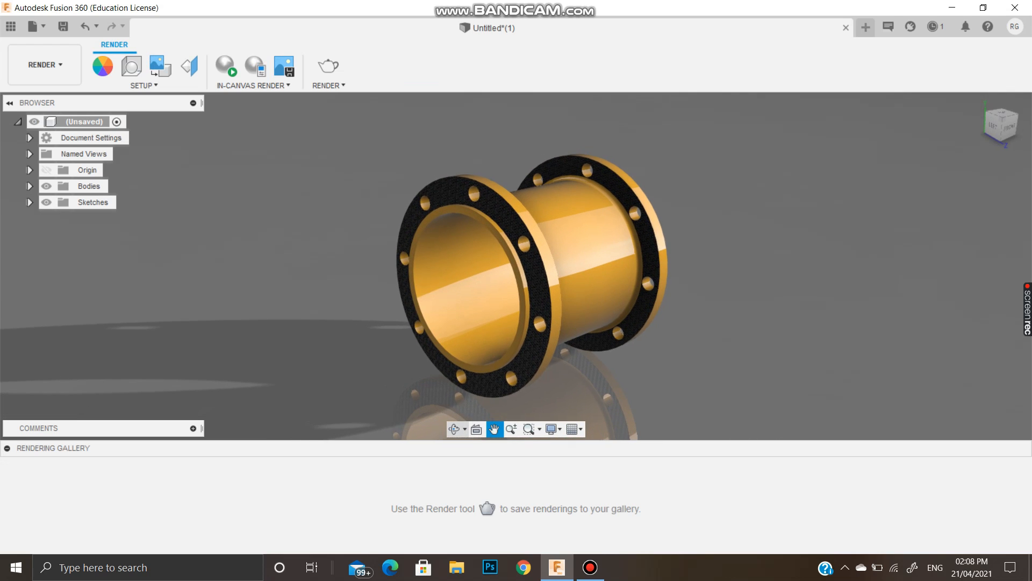
click(454, 429)
drag(463, 376, 607, 376)
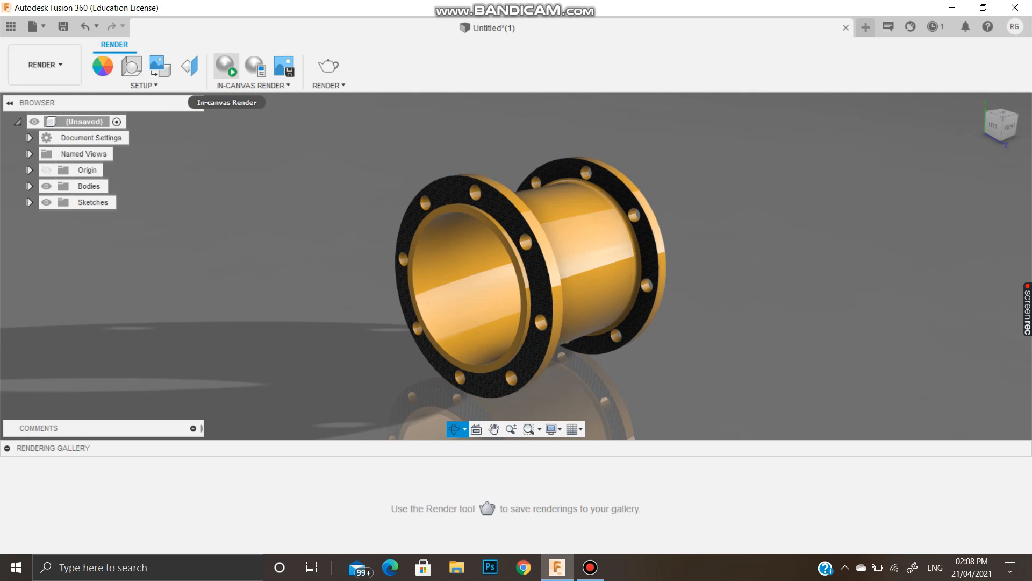
click(226, 65)
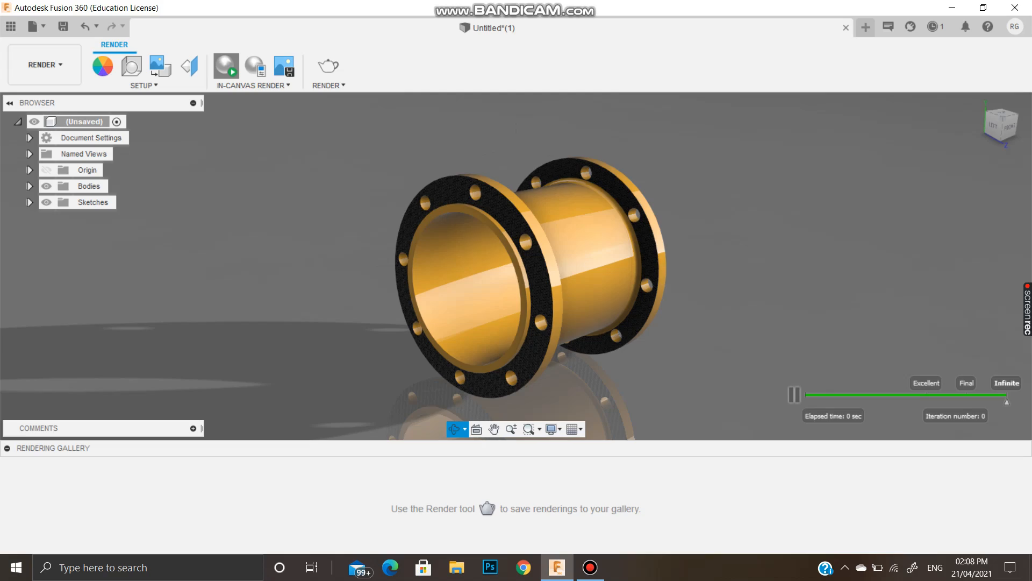